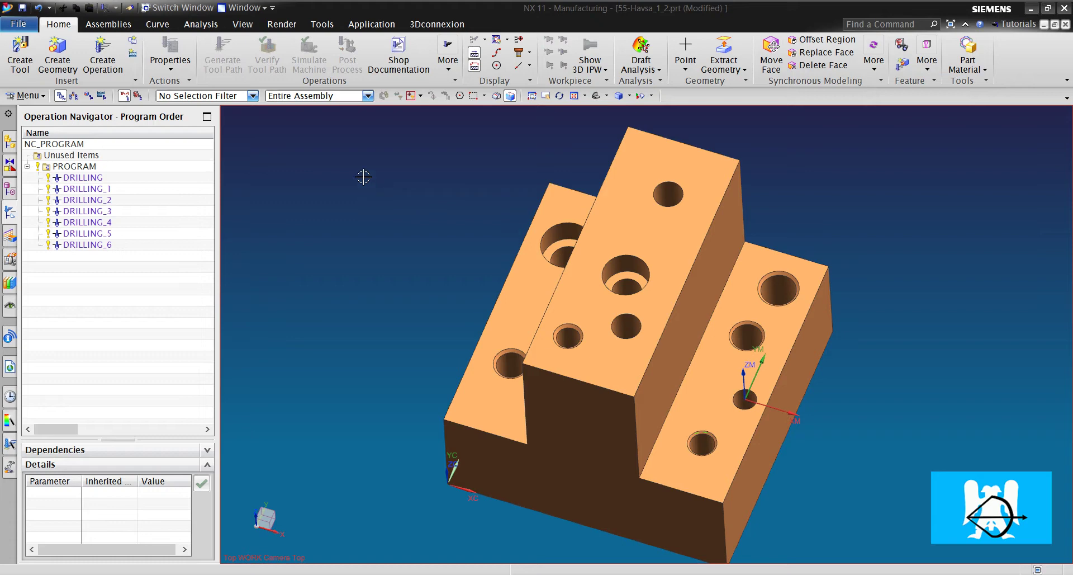
# Create a hole_making Countersinking operation under PROGRAM with the COUNTER_SINK tool and WORKPIECE geometry.
pyautogui.click(102, 55)
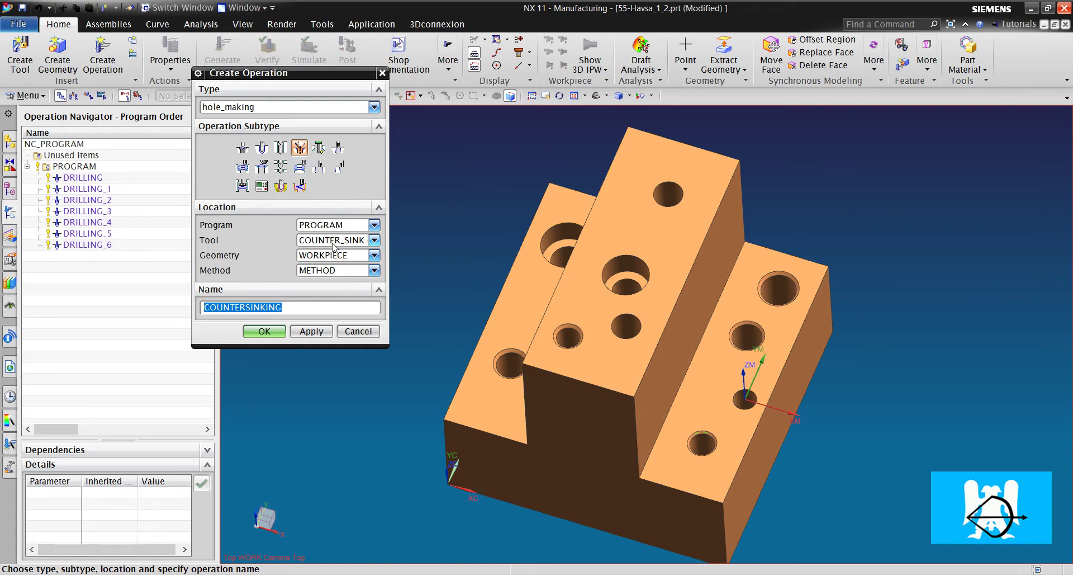
pyautogui.click(264, 331)
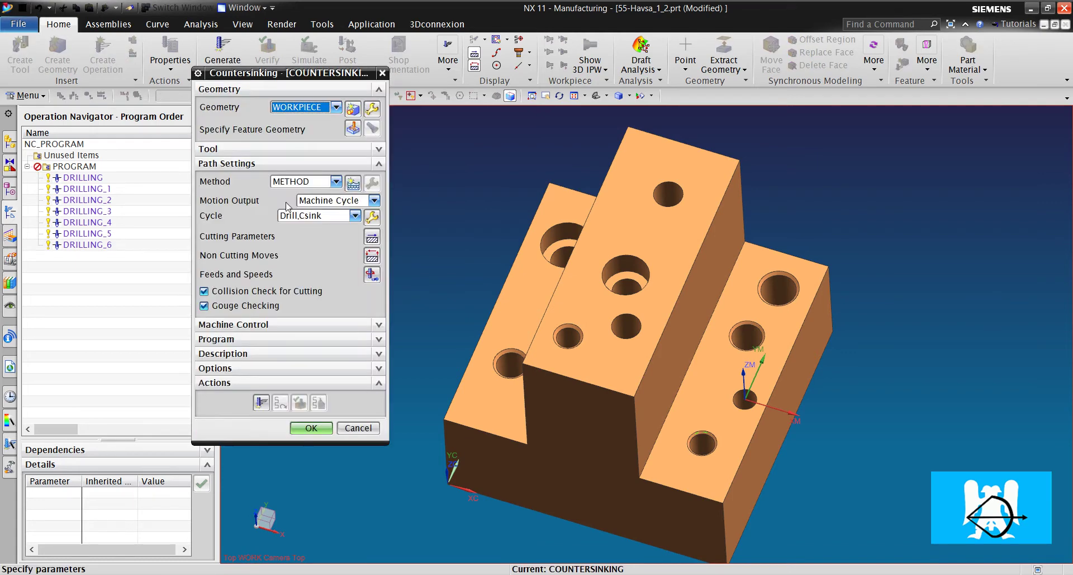
# Try a tip diameter of 5 on the countersink tool, inspect the tool preview, and reset the tip diameter to 0.
pyautogui.click(279, 150)
pyautogui.click(371, 166)
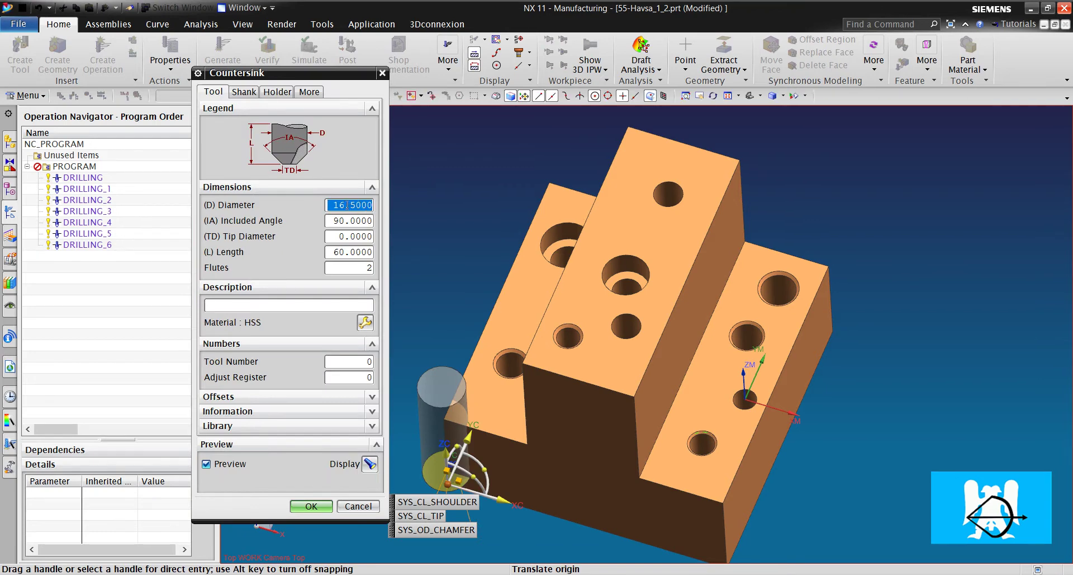
pyautogui.doubleClick(358, 236)
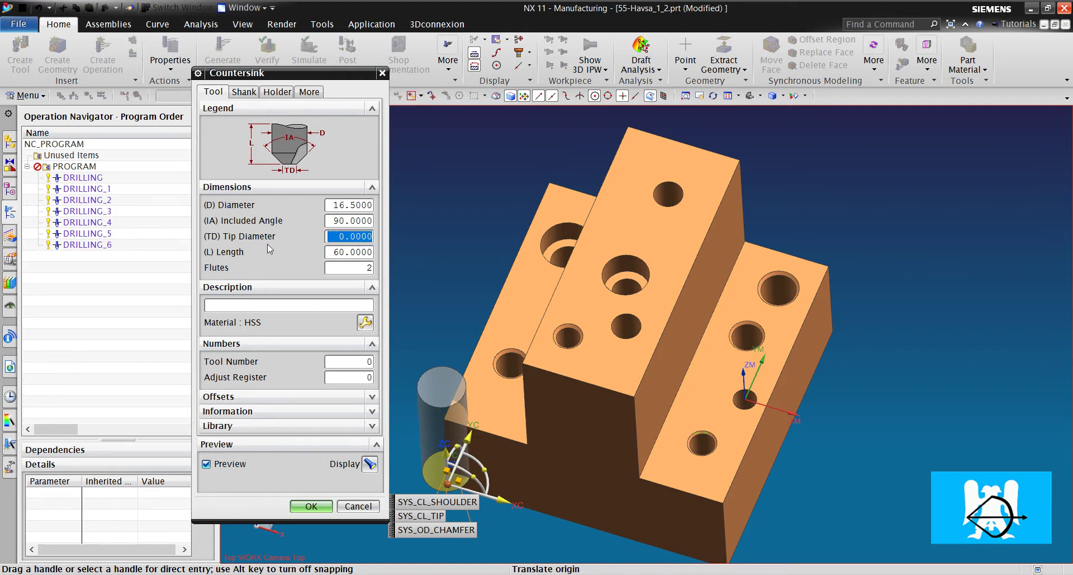
pyautogui.write('5')
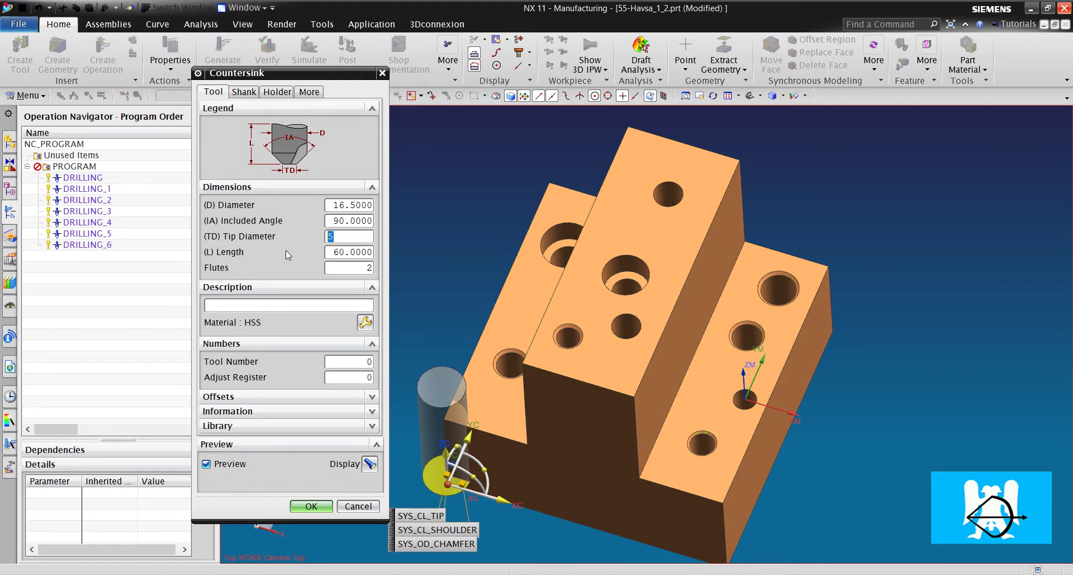
pyautogui.moveTo(425, 391); pyautogui.dragTo(627, 338, button='middle')
pyautogui.scroll(3, 455, 397)
pyautogui.scroll(5, 619, 311)
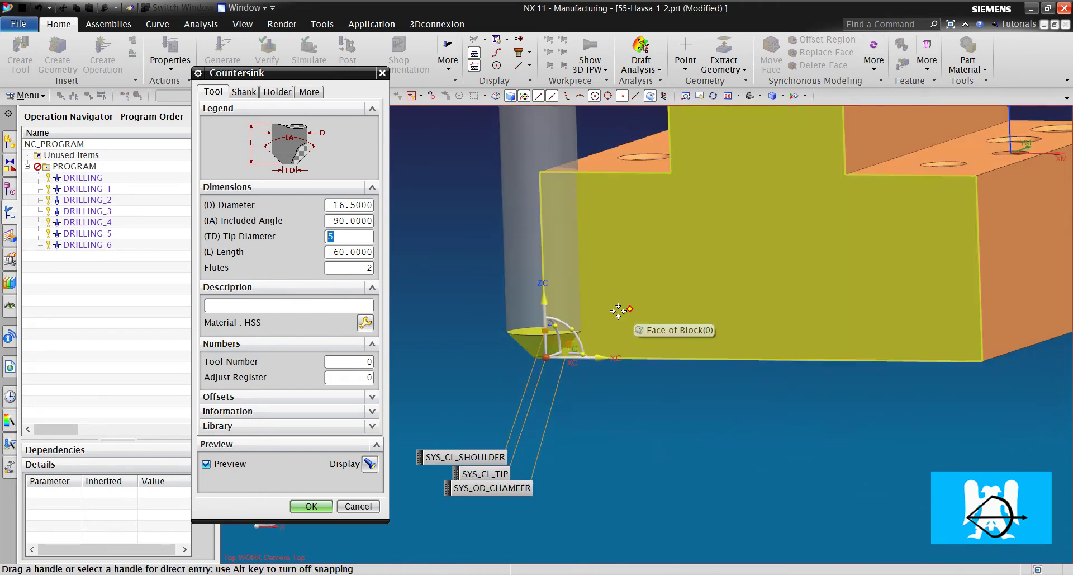
pyautogui.scroll(3, 537, 365)
pyautogui.scroll(-4, 536, 364)
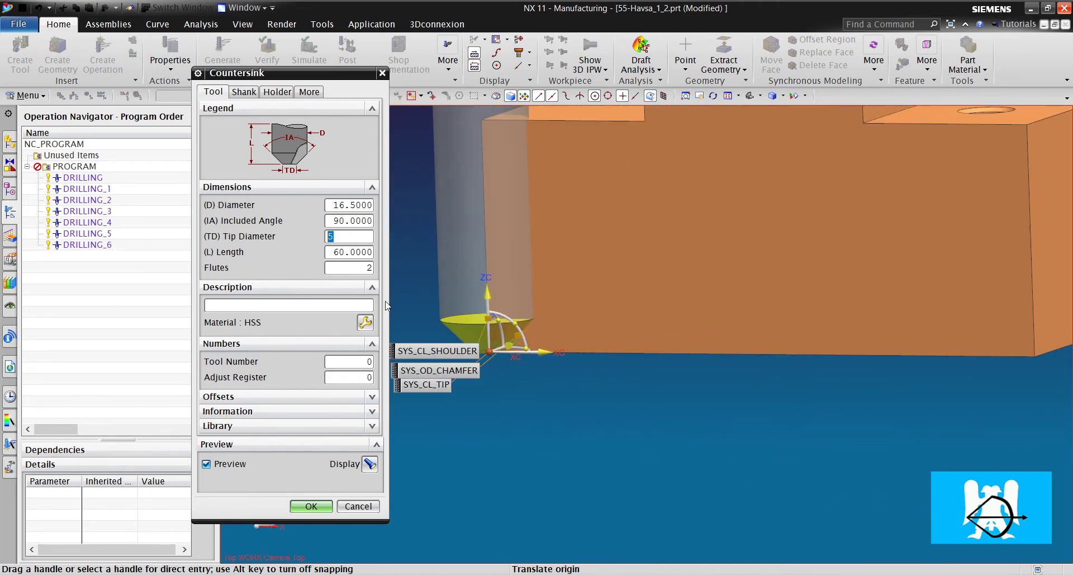
pyautogui.press('Return')
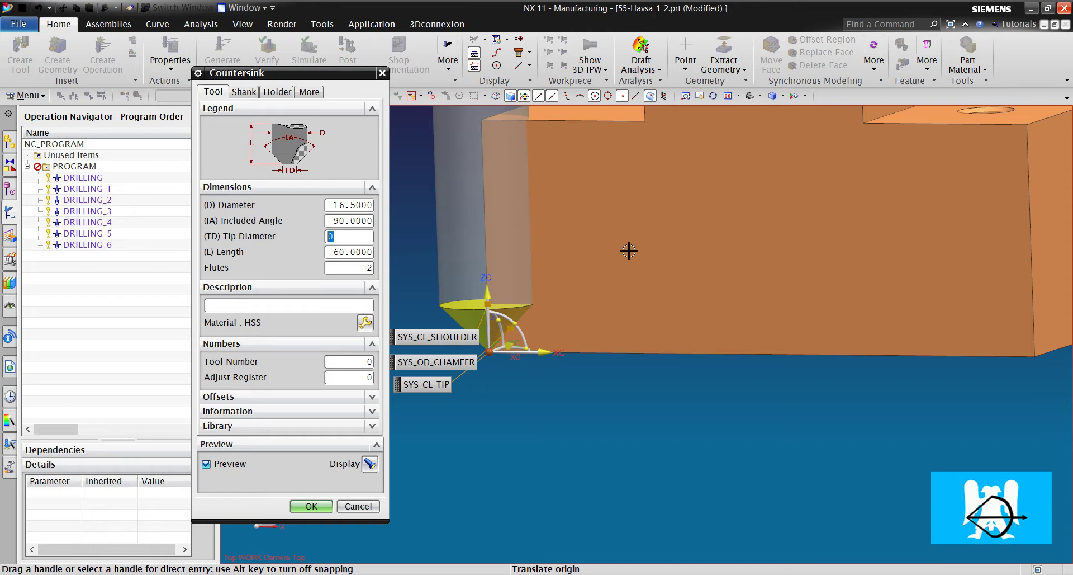
pyautogui.scroll(-6, 628, 249)
pyautogui.scroll(4, 547, 222)
pyautogui.press('End')
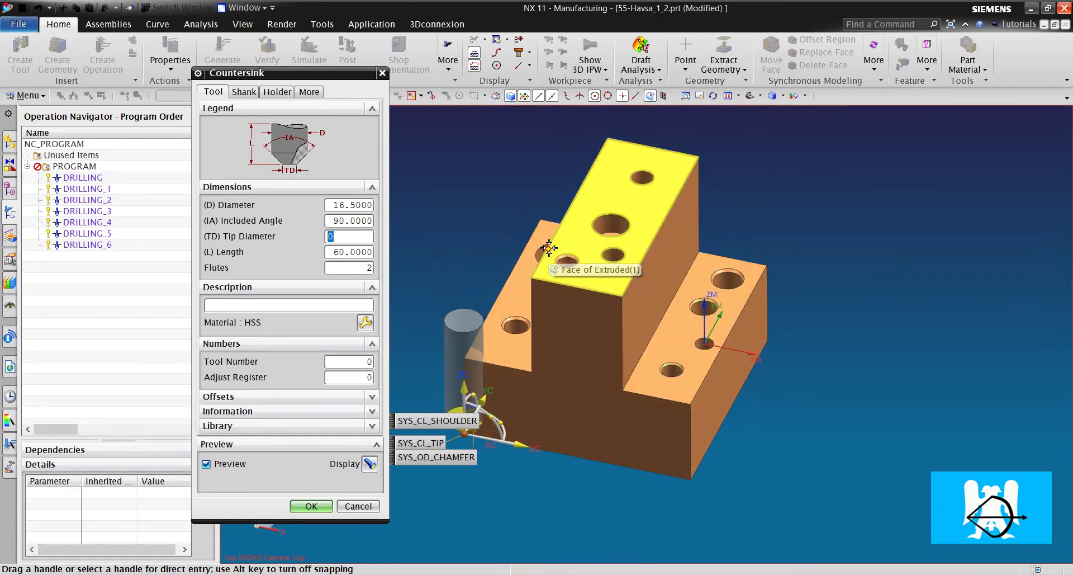
pyautogui.click(324, 506)
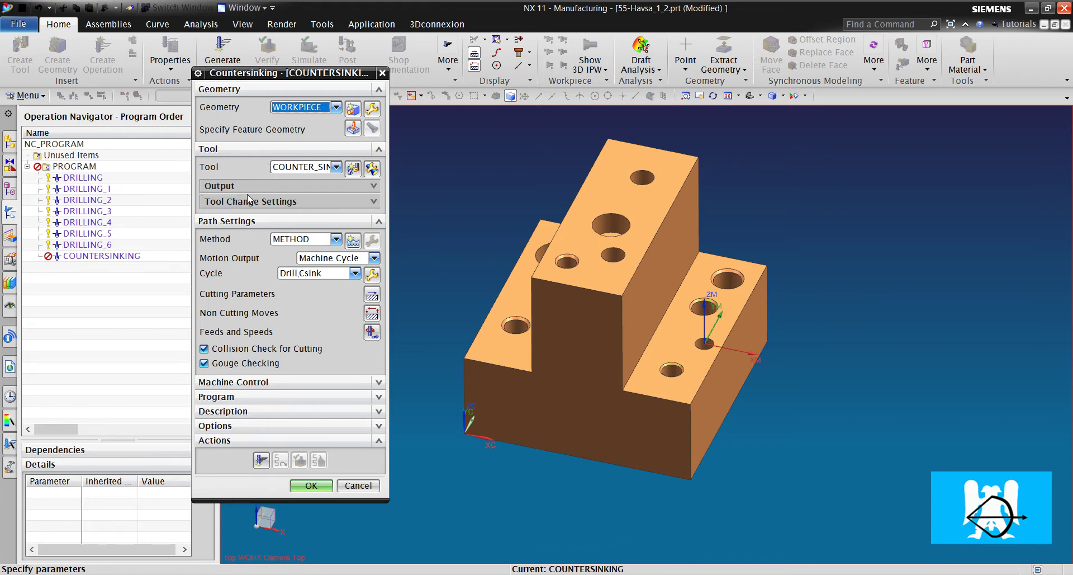
pyautogui.click(262, 383)
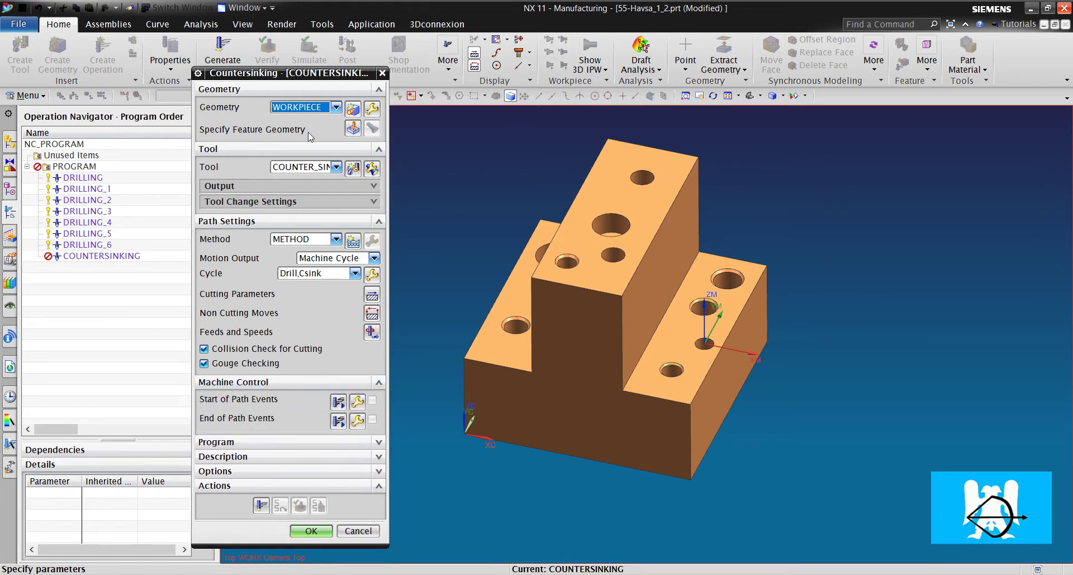
pyautogui.click(246, 383)
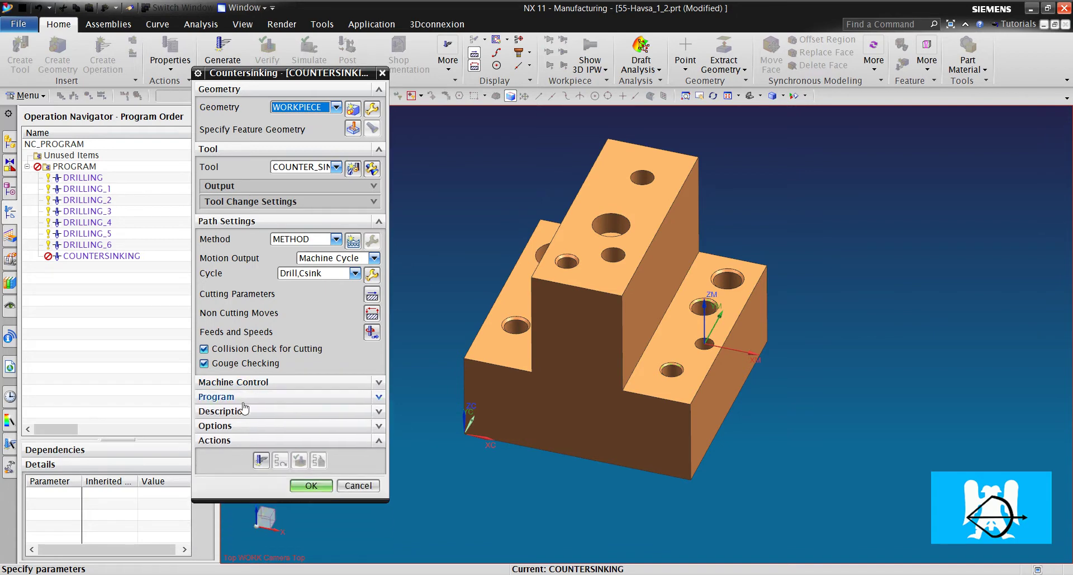
pyautogui.click(244, 397)
pyautogui.click(317, 415)
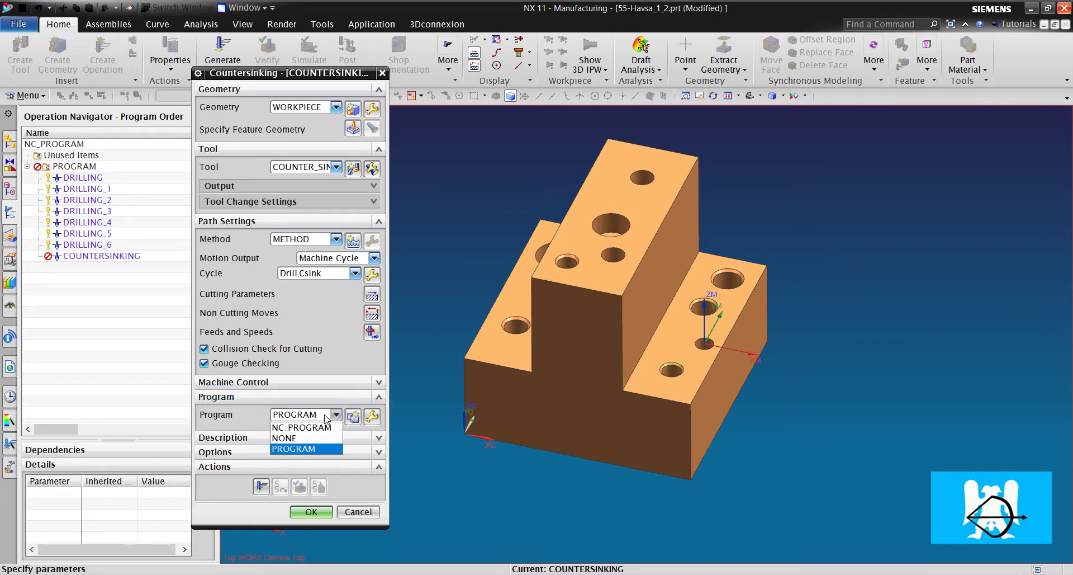
pyautogui.click(326, 417)
# Try adding four chamfered holes one by one to the countersinking operation's feature geometry.
pyautogui.scroll(1, 606, 208)
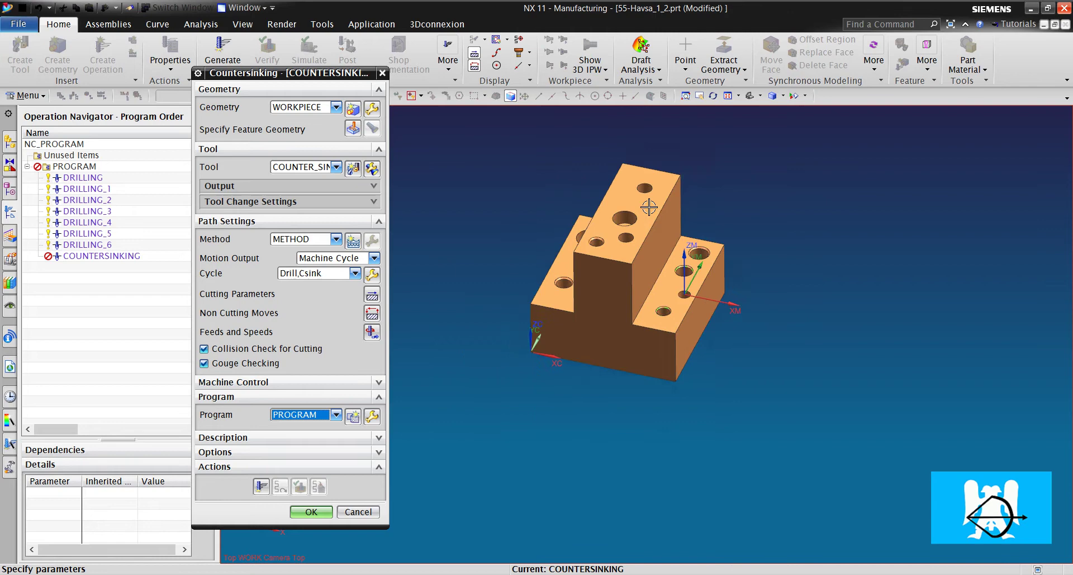
pyautogui.moveTo(591, 232); pyautogui.dragTo(469, 206, button='middle')
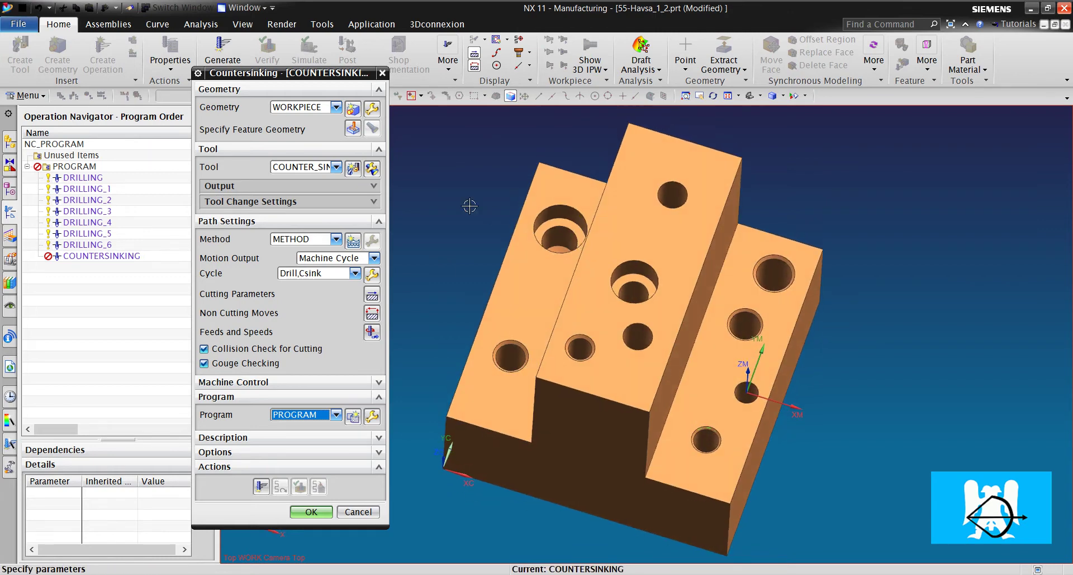
pyautogui.click(352, 129)
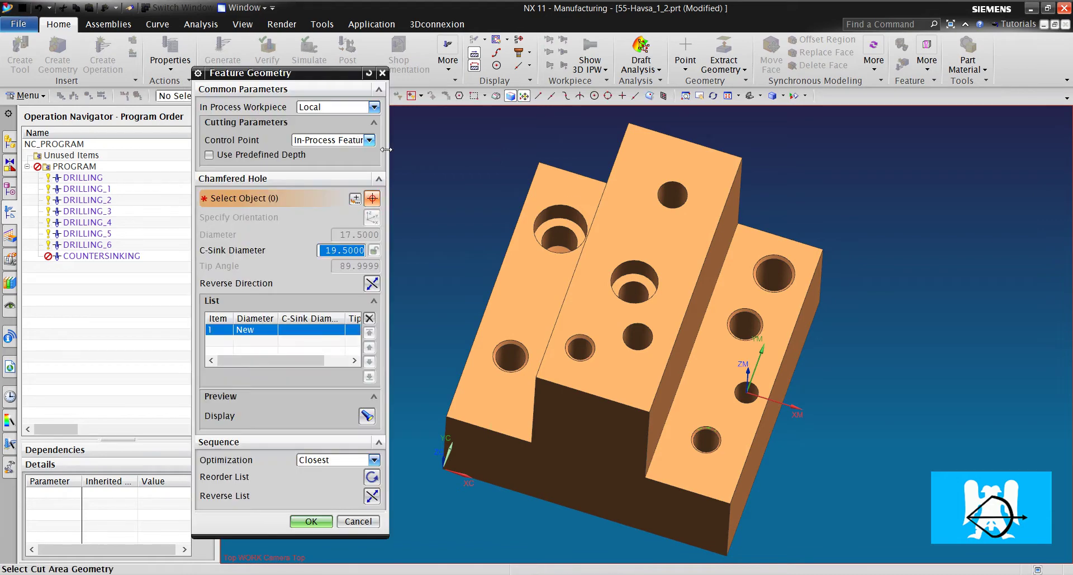
pyautogui.scroll(6, 774, 318)
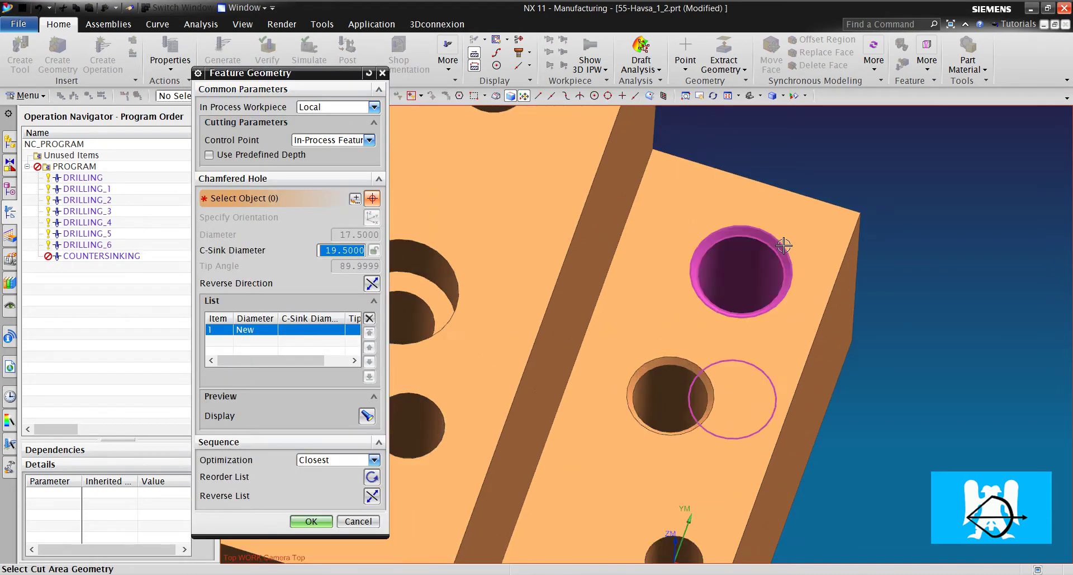
pyautogui.click(783, 257)
pyautogui.scroll(-5, 774, 252)
pyautogui.scroll(5, 769, 249)
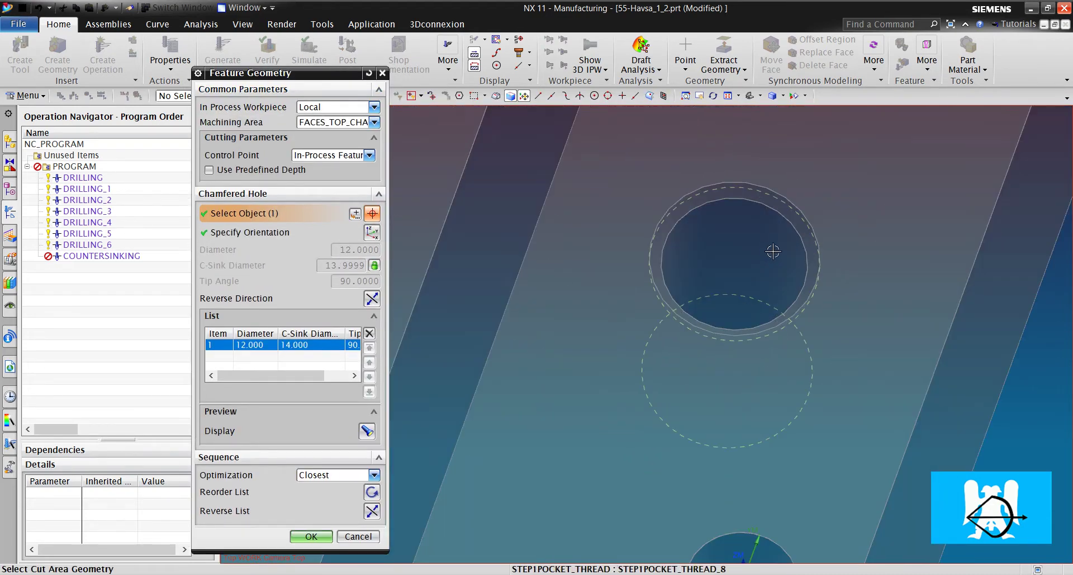
pyautogui.click(813, 238)
pyautogui.scroll(-5, 780, 263)
pyautogui.scroll(5, 770, 311)
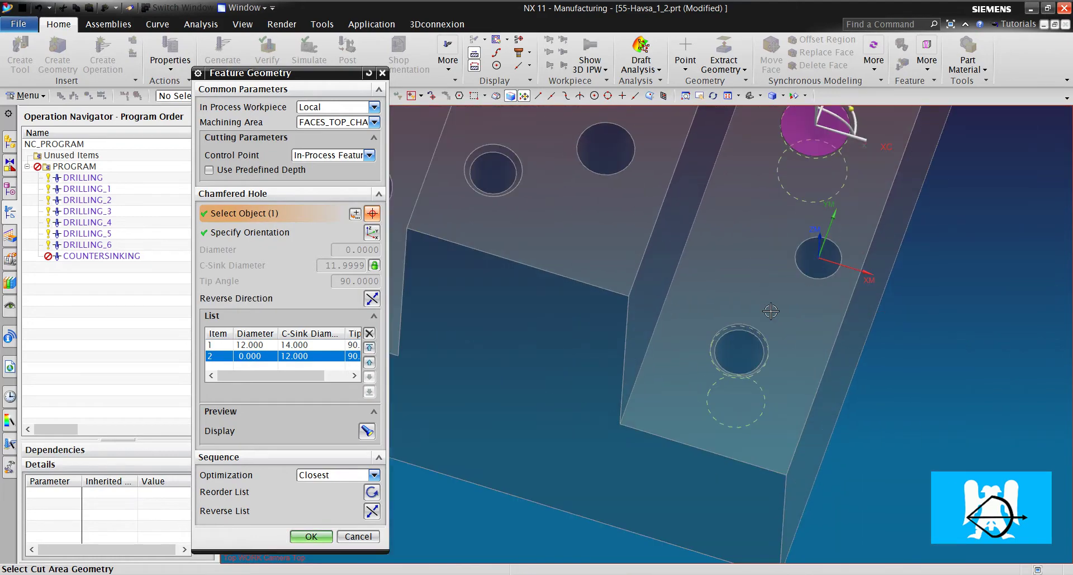
pyautogui.click(754, 370)
pyautogui.scroll(-5, 754, 370)
pyautogui.scroll(5, 575, 244)
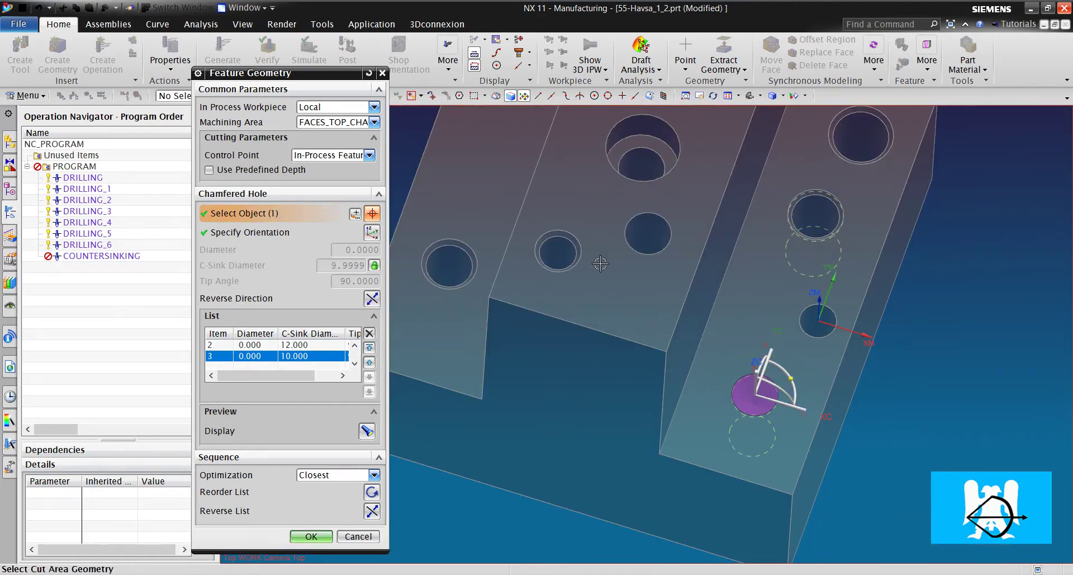
pyautogui.click(576, 245)
pyautogui.scroll(-3, 575, 244)
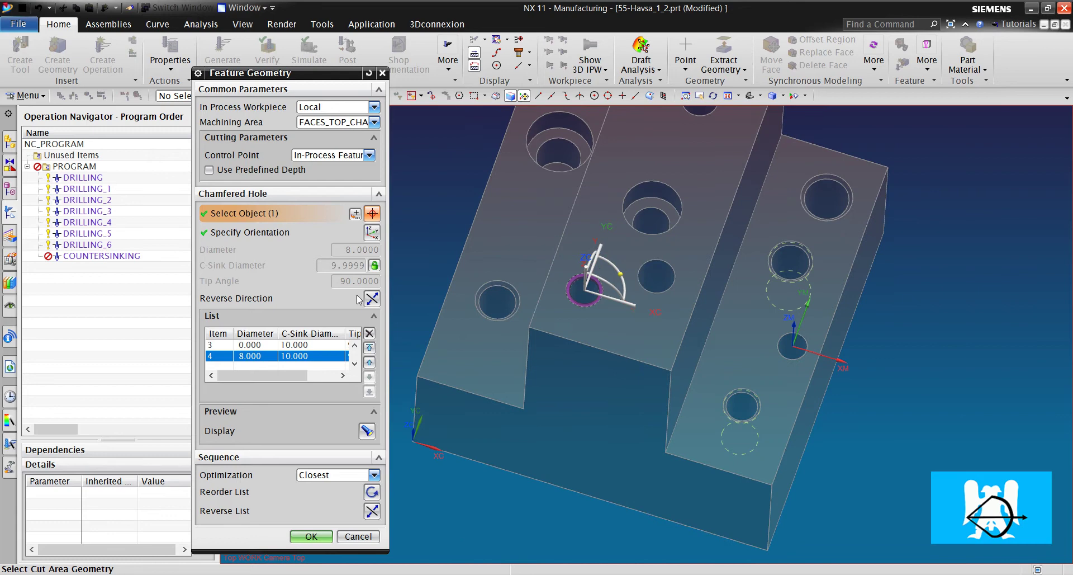
# Remove all individually picked holes from the feature geometry list.
pyautogui.click(369, 334)
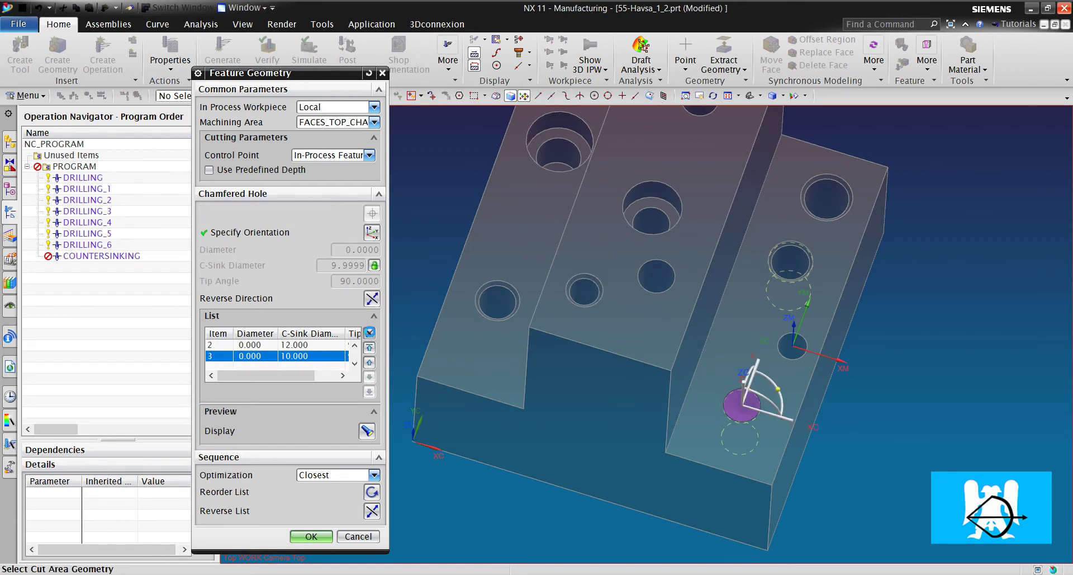
pyautogui.click(369, 334)
pyautogui.click(369, 334)
pyautogui.click(369, 334)
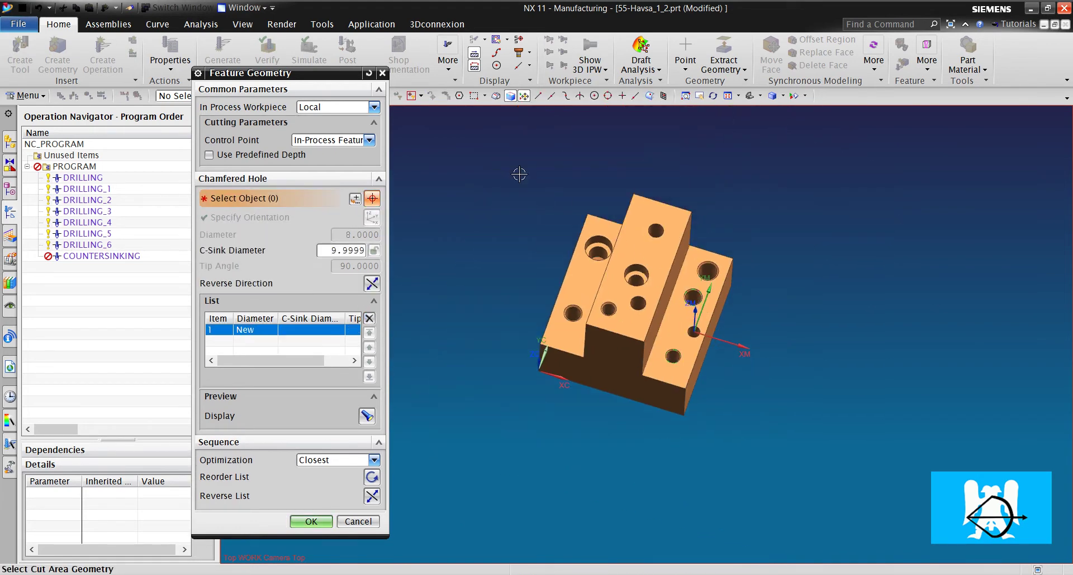
# Select all chamfered holes at once by enclosing the whole part, check them, and accept the feature geometry and the countersinking operation.
pyautogui.moveTo(472, 142)
pyautogui.mouseDown()
pyautogui.moveTo(559, 237)
pyautogui.moveTo(723, 374)
pyautogui.moveTo(798, 460)
pyautogui.mouseUp()
pyautogui.scroll(5, 662, 310)
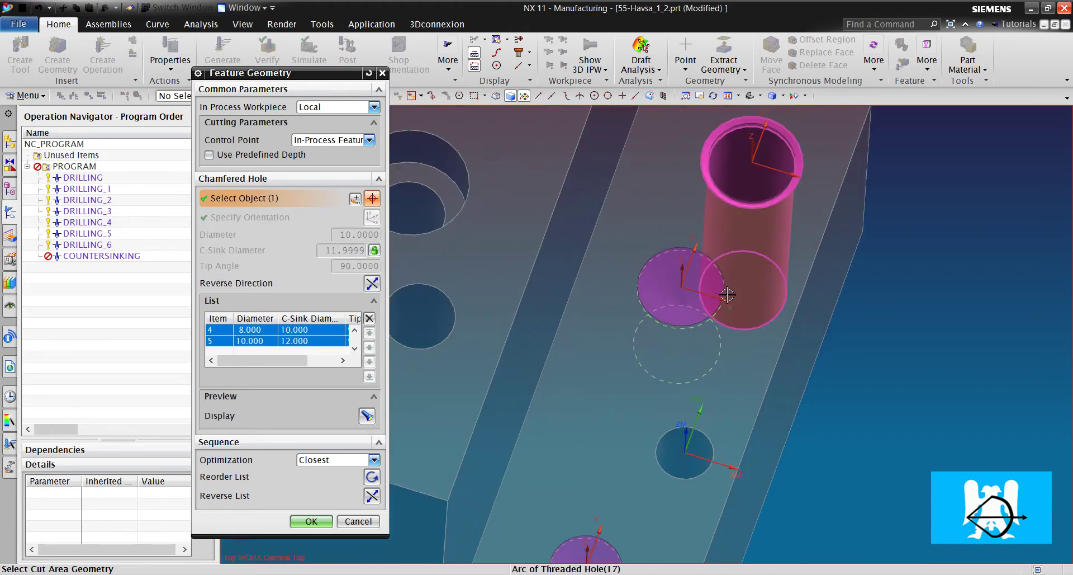
pyautogui.scroll(3, 522, 319)
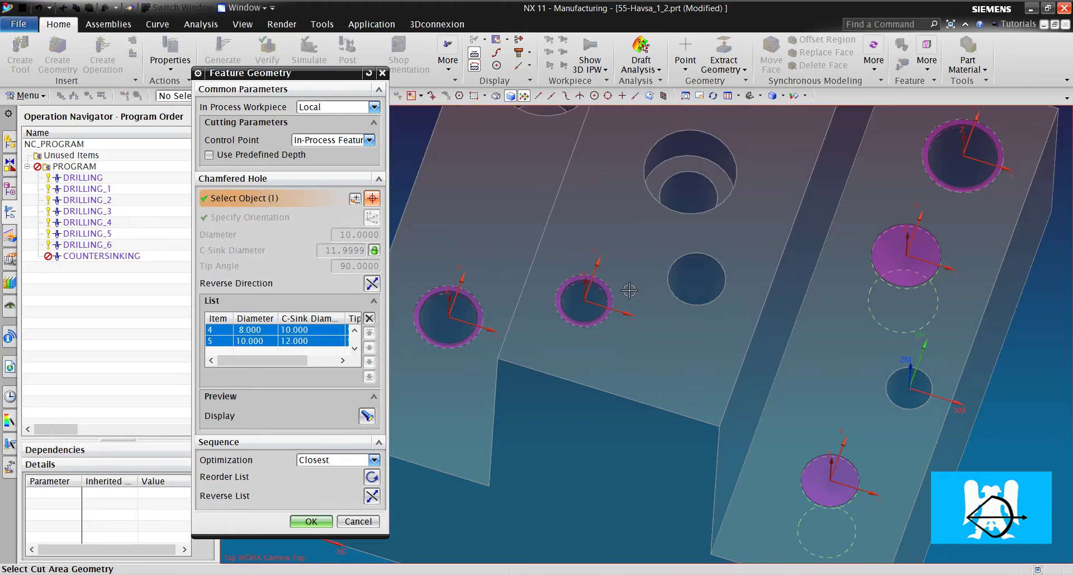
pyautogui.scroll(3, 940, 317)
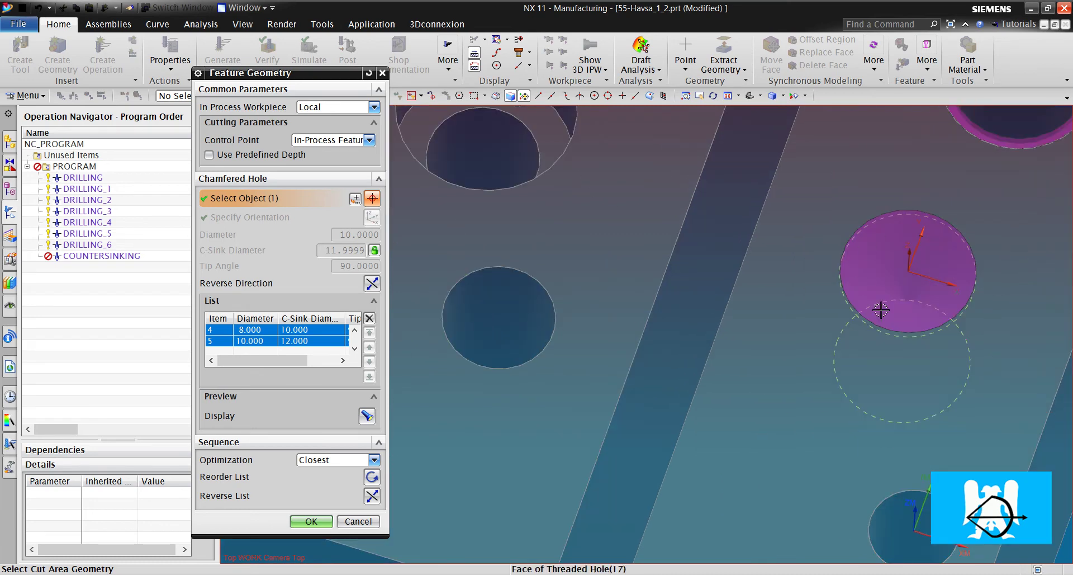
pyautogui.scroll(-3, 735, 317)
pyautogui.scroll(3, 742, 476)
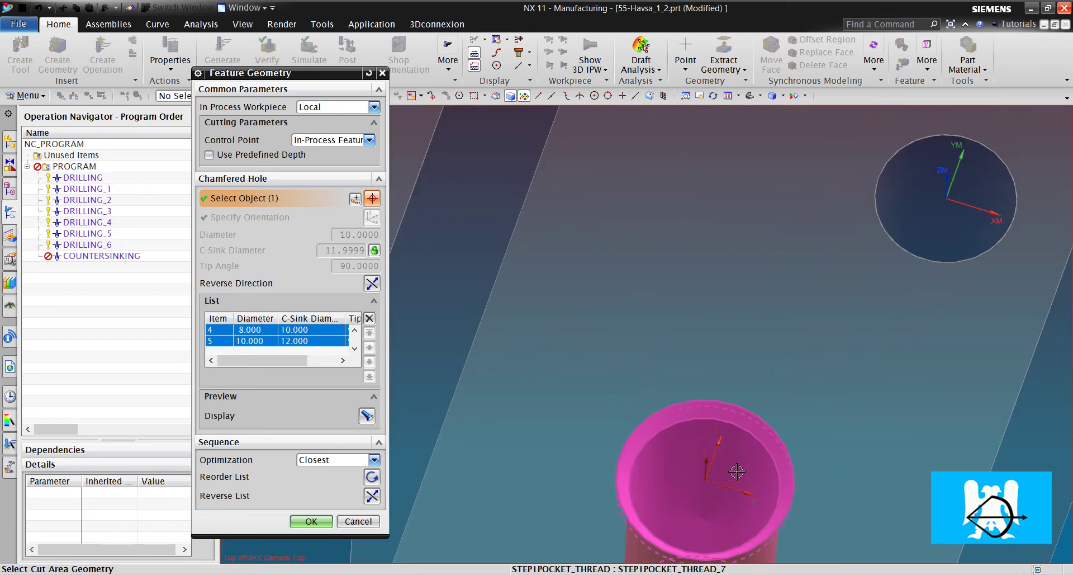
pyautogui.scroll(-6, 721, 344)
pyautogui.scroll(6, 775, 209)
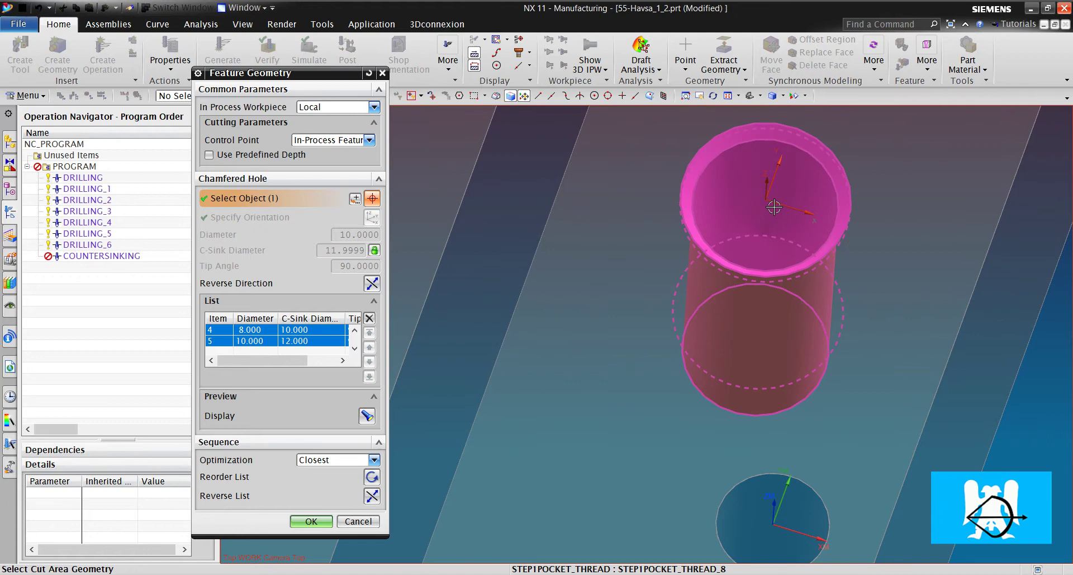
pyautogui.scroll(-3, 775, 207)
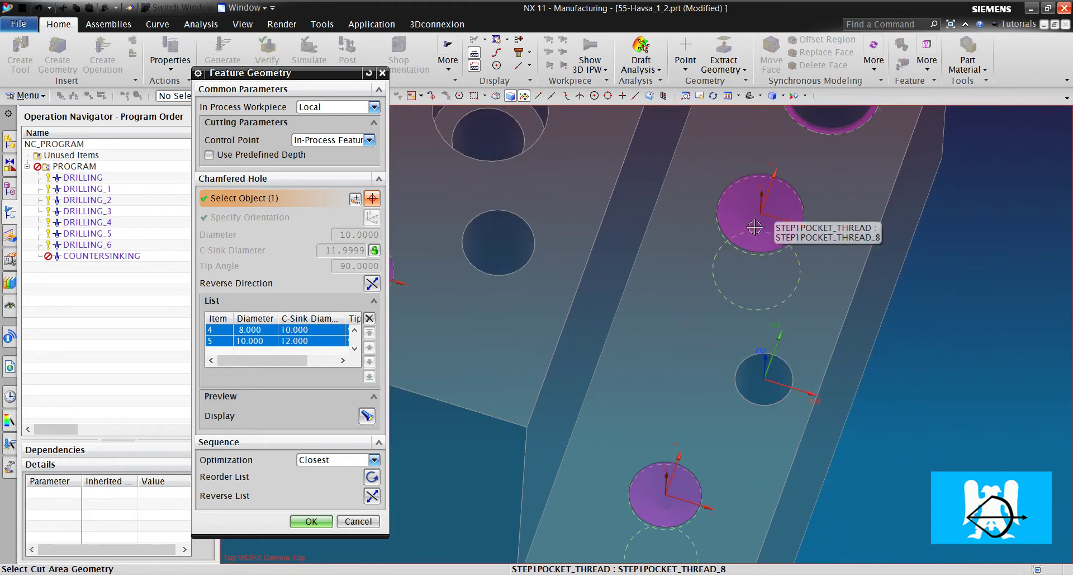
pyautogui.click(311, 521)
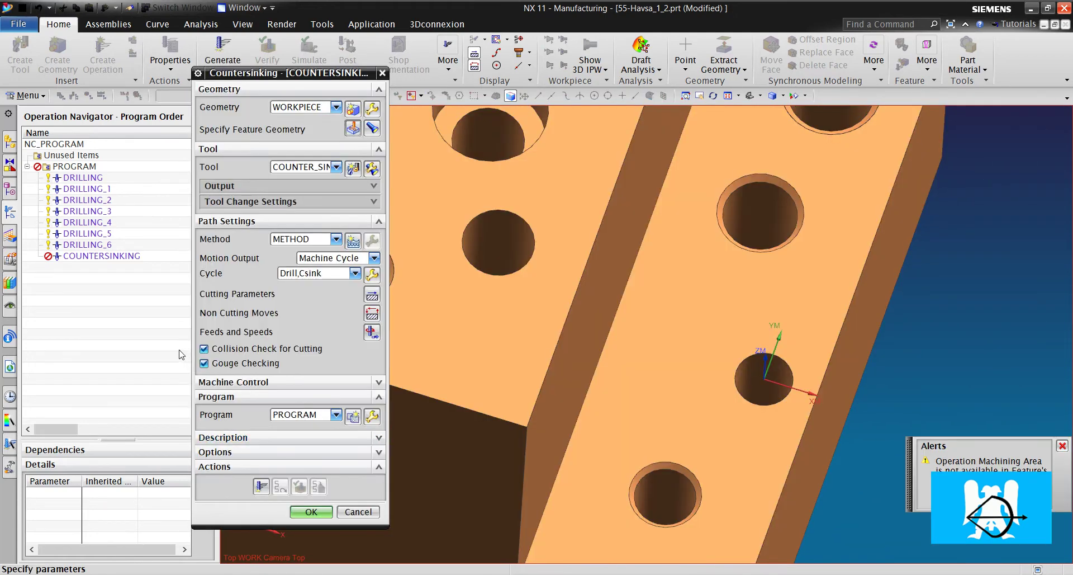
pyautogui.click(323, 513)
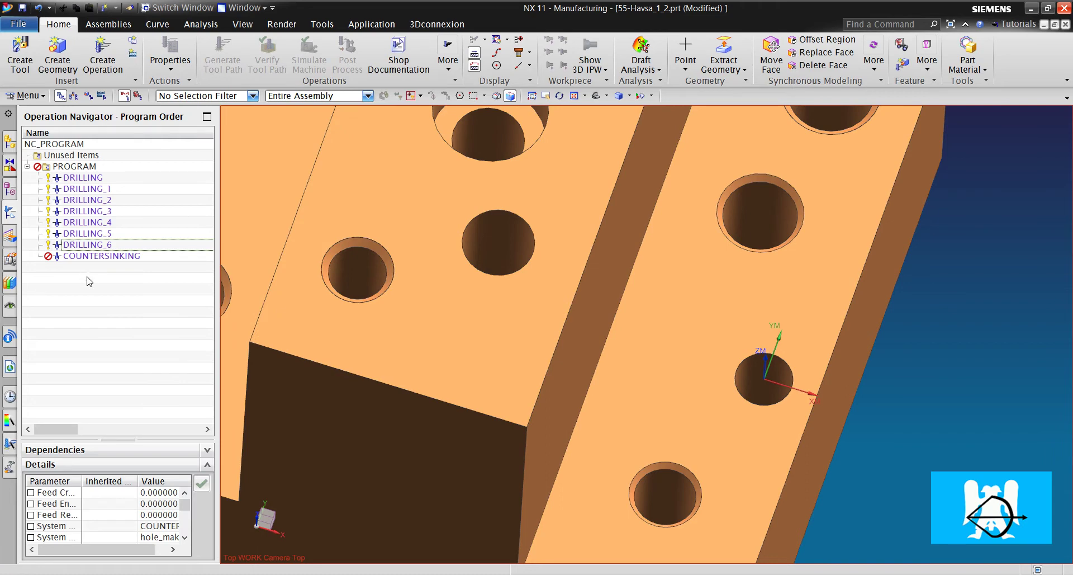
# Show the operations by geometry and examine which holes belong to FG_STEP1POCKET_THREAD and FG_STEP1POCKET_THREAD_1.
pyautogui.rightClick(100, 302)
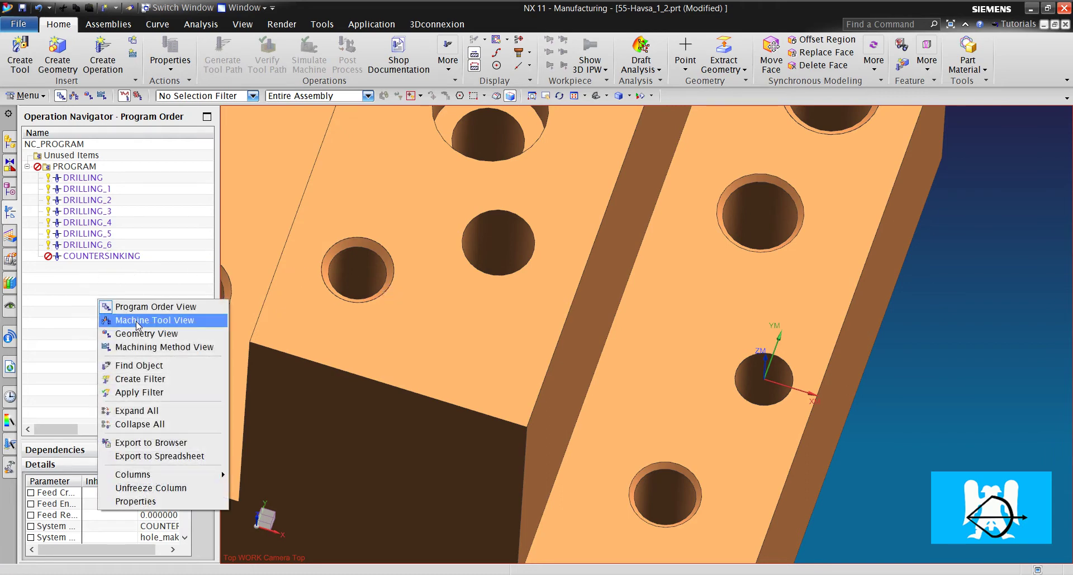
pyautogui.click(143, 332)
pyautogui.click(119, 257)
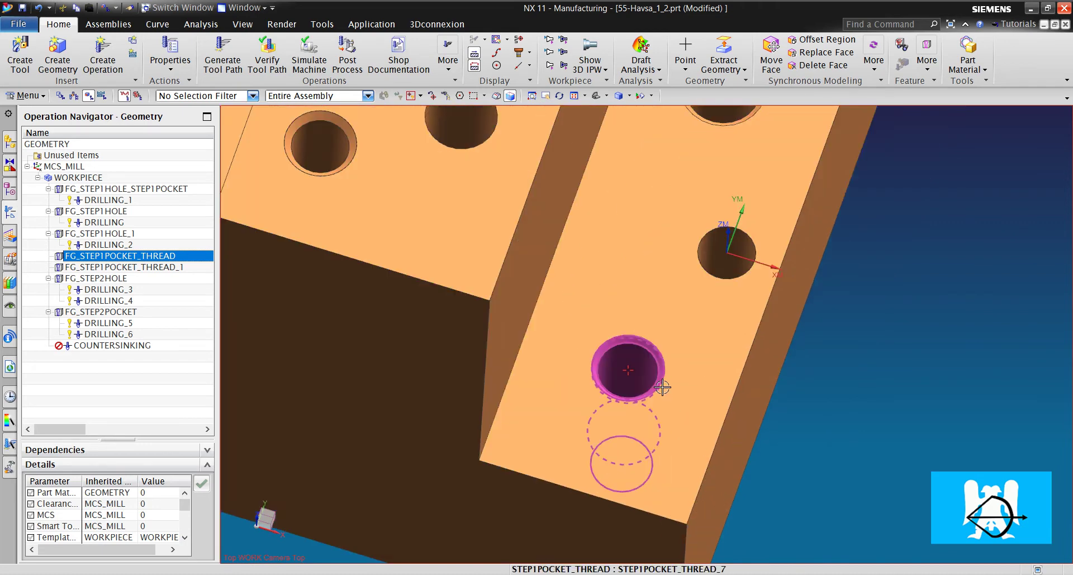
pyautogui.moveTo(666, 403); pyautogui.dragTo(643, 391, button='middle')
pyautogui.click(156, 268)
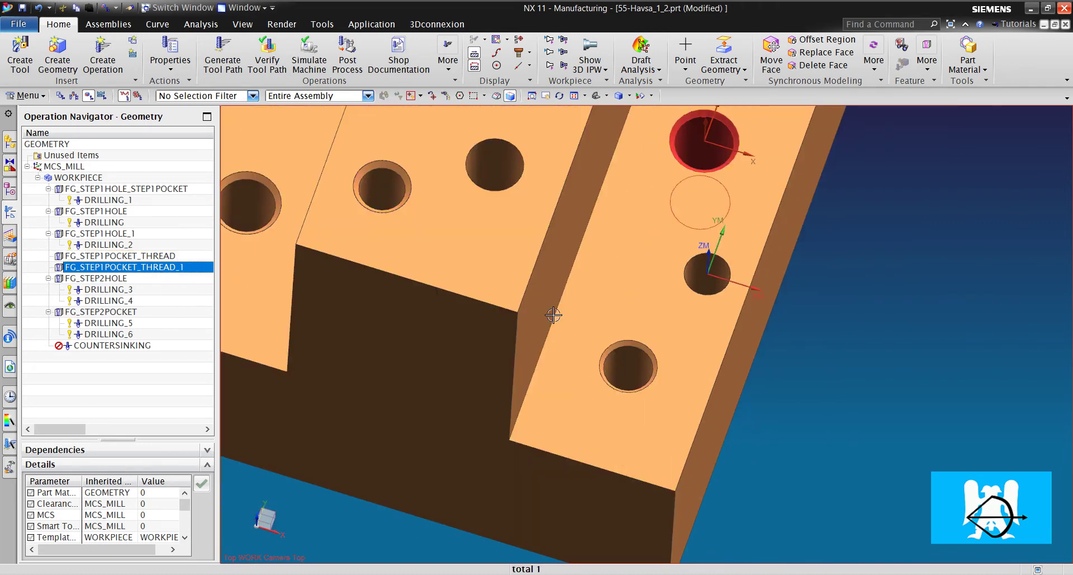
pyautogui.click(182, 259)
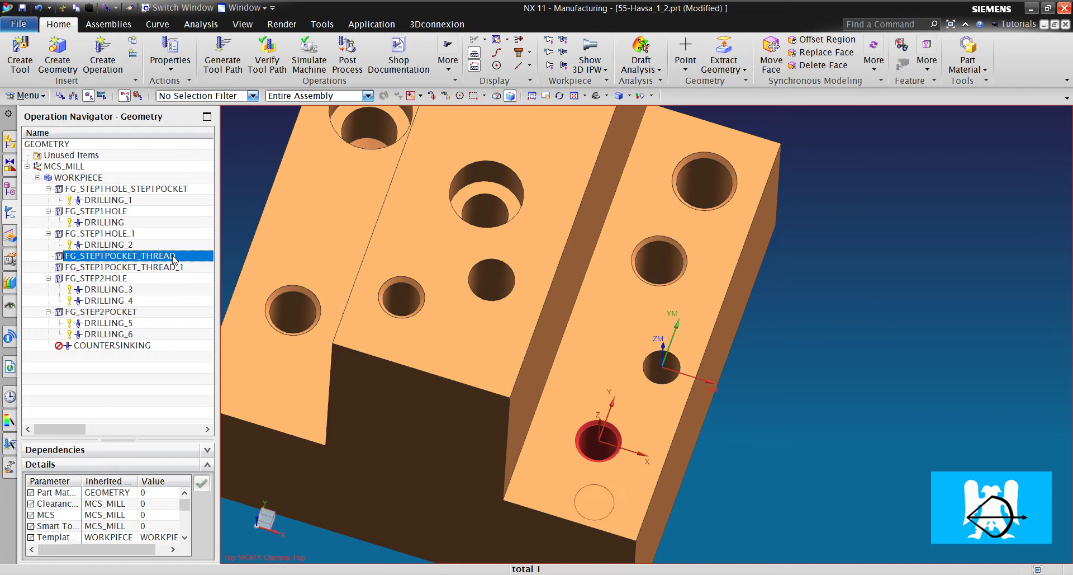
# Create a drilling operation on FG_STEP1POCKET_THREAD with the 8.5M drilling tool, generate its tool path and accept it.
pyautogui.rightClick(171, 258)
pyautogui.moveTo(248, 403)
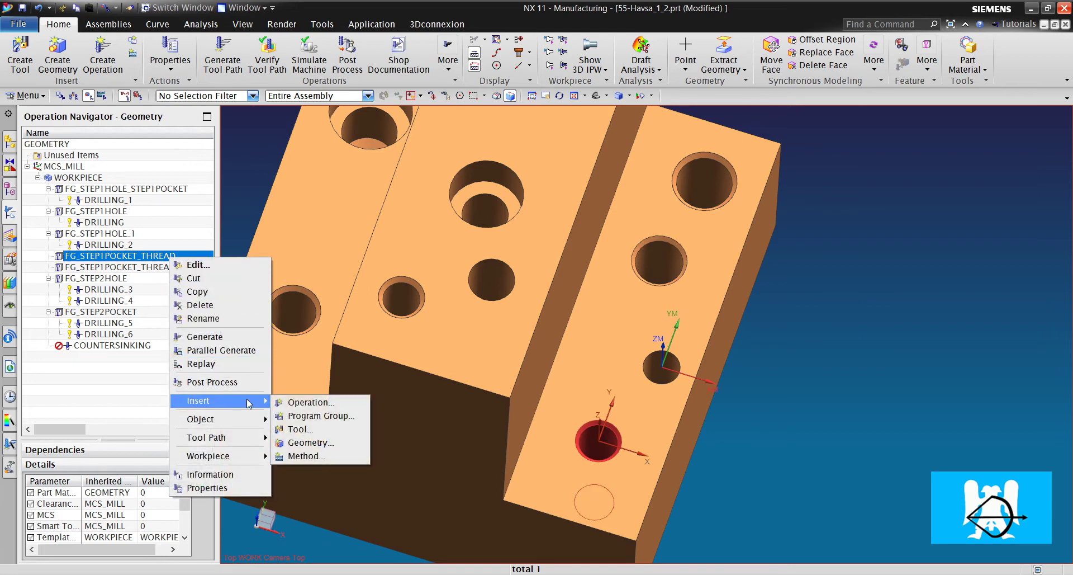
pyautogui.click(308, 403)
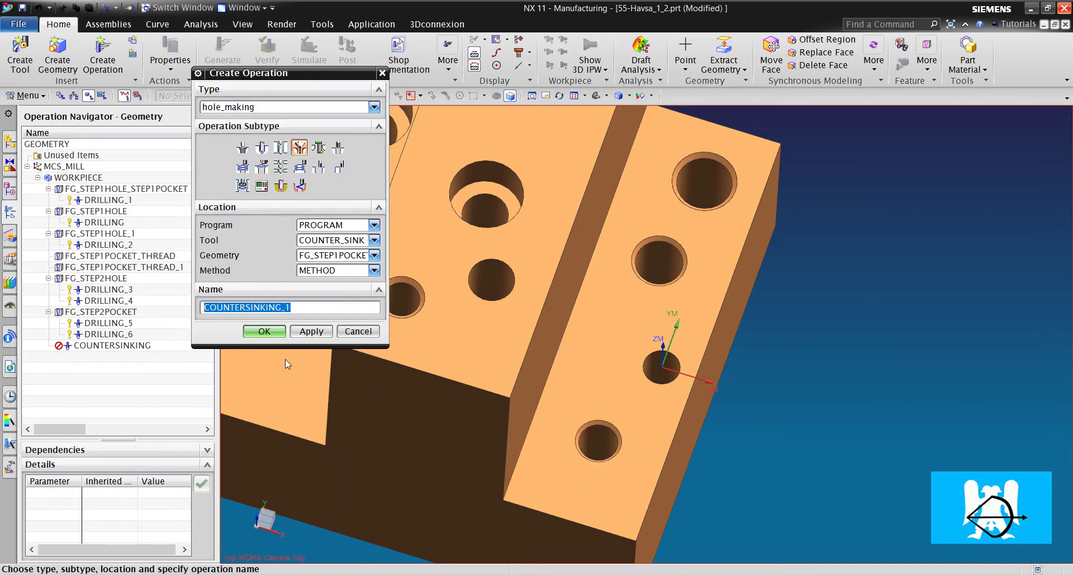
pyautogui.click(324, 240)
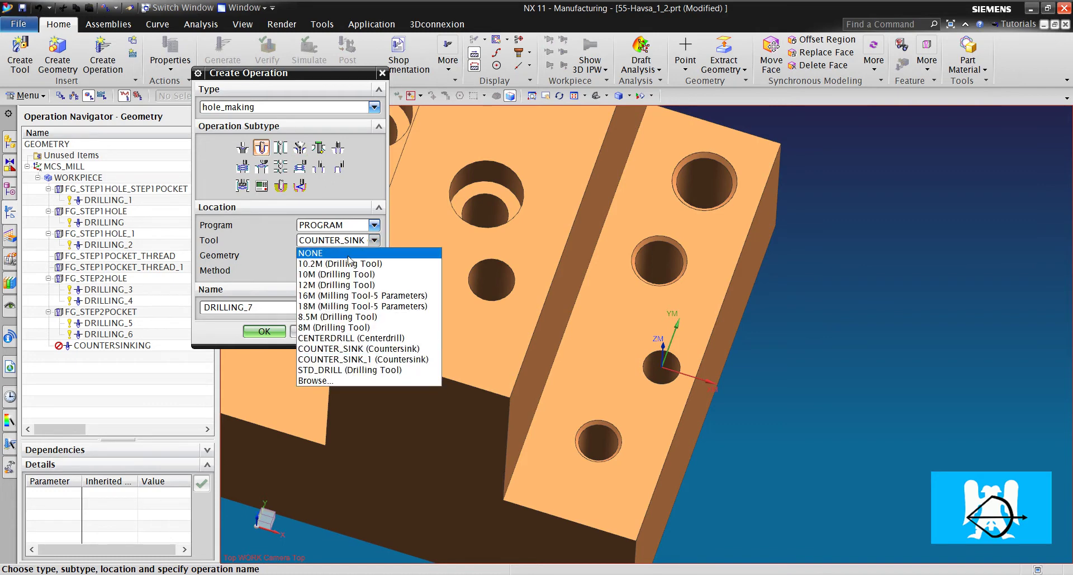
pyautogui.click(351, 316)
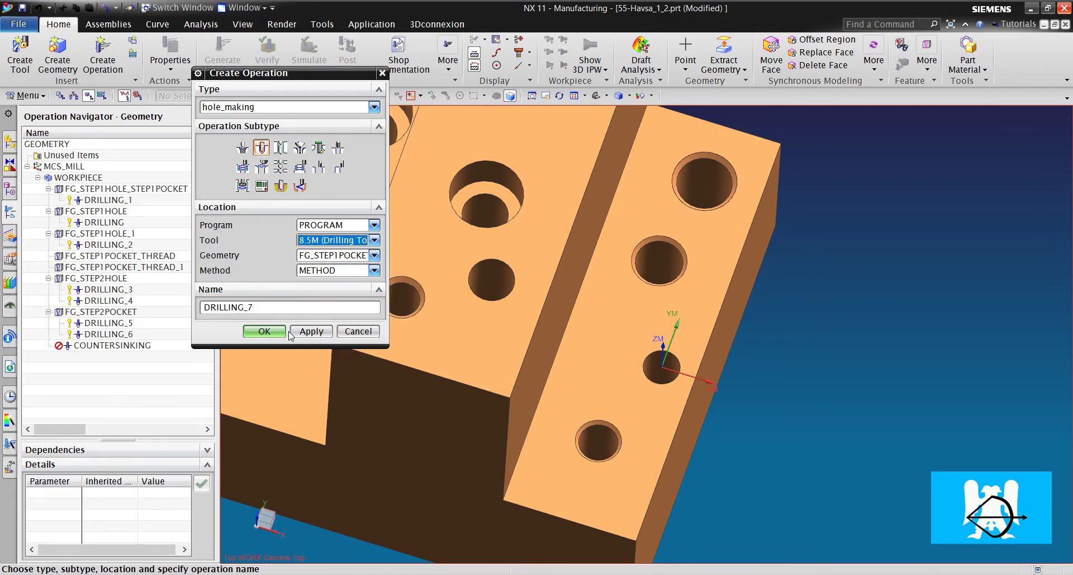
pyautogui.click(264, 331)
pyautogui.click(262, 402)
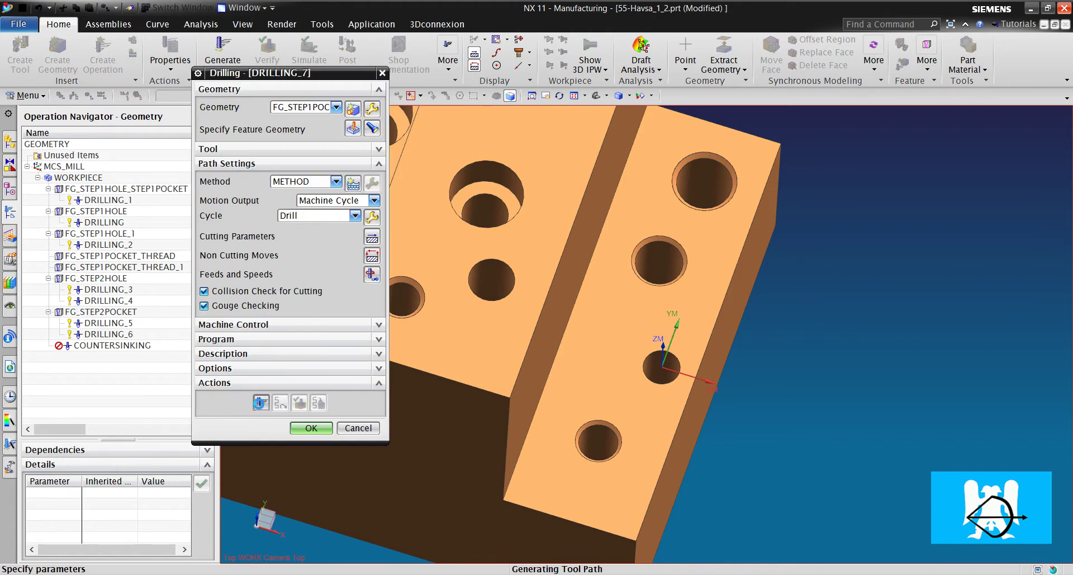
pyautogui.click(312, 428)
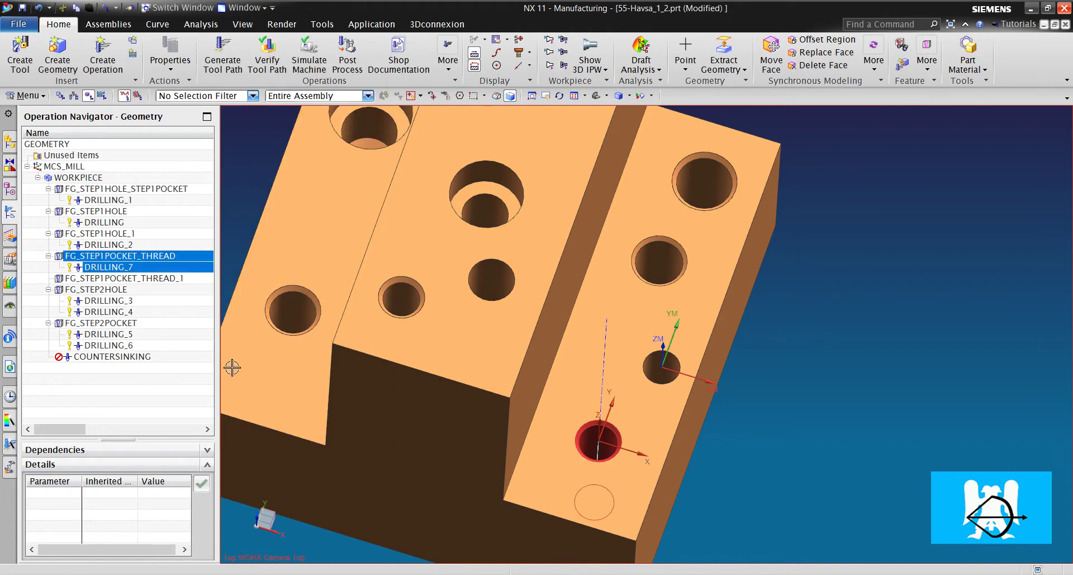
# Create a drilling operation on FG_STEP1POCKET_THREAD_1 with the 10.2M drilling tool, generate its tool path and accept it.
pyautogui.rightClick(145, 279)
pyautogui.moveTo(224, 424)
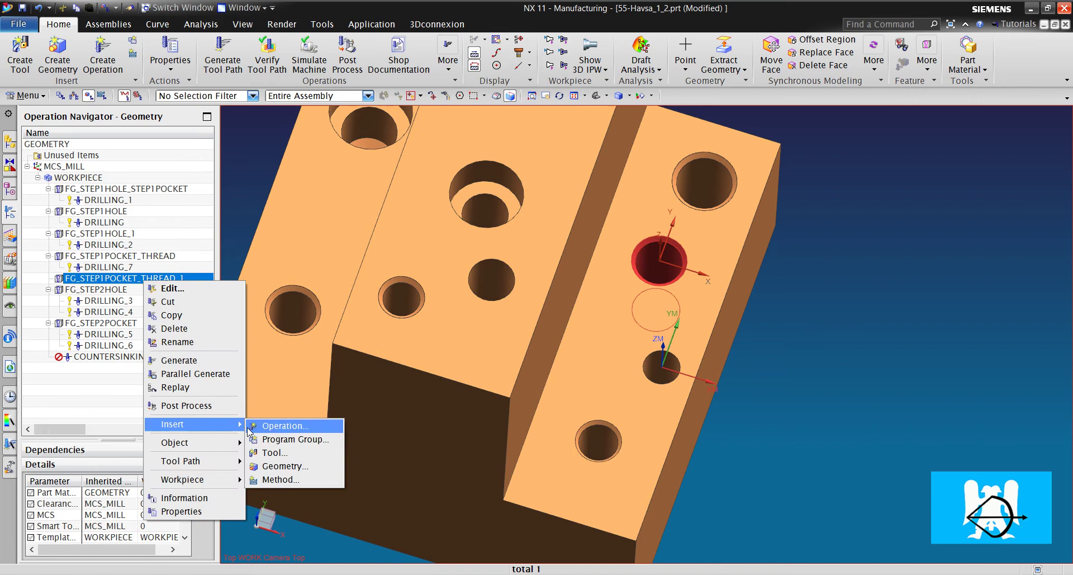
pyautogui.click(278, 426)
pyautogui.click(374, 240)
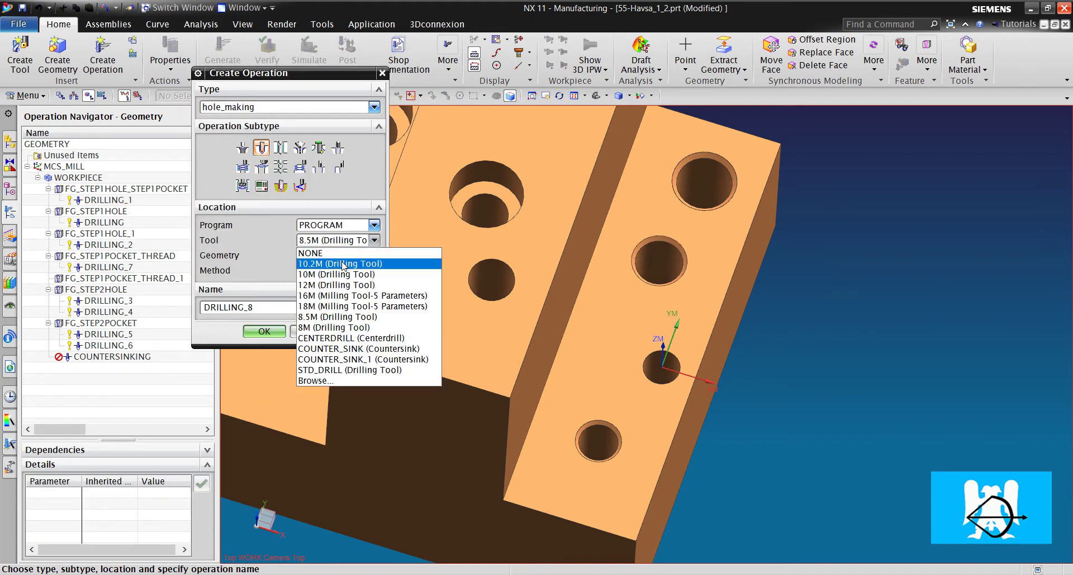
pyautogui.click(344, 264)
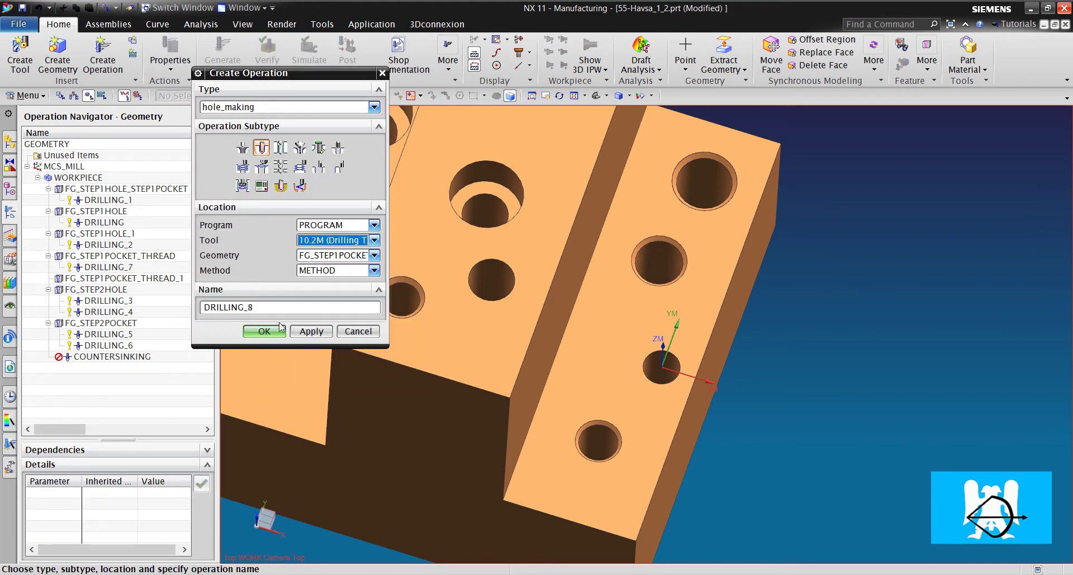
pyautogui.click(264, 331)
pyautogui.click(261, 407)
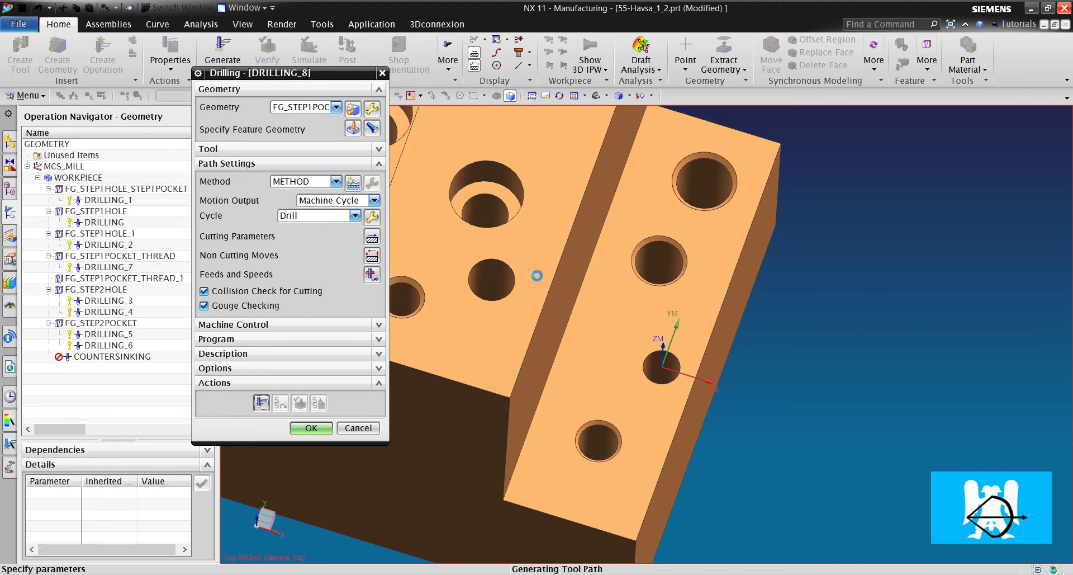
pyautogui.click(312, 427)
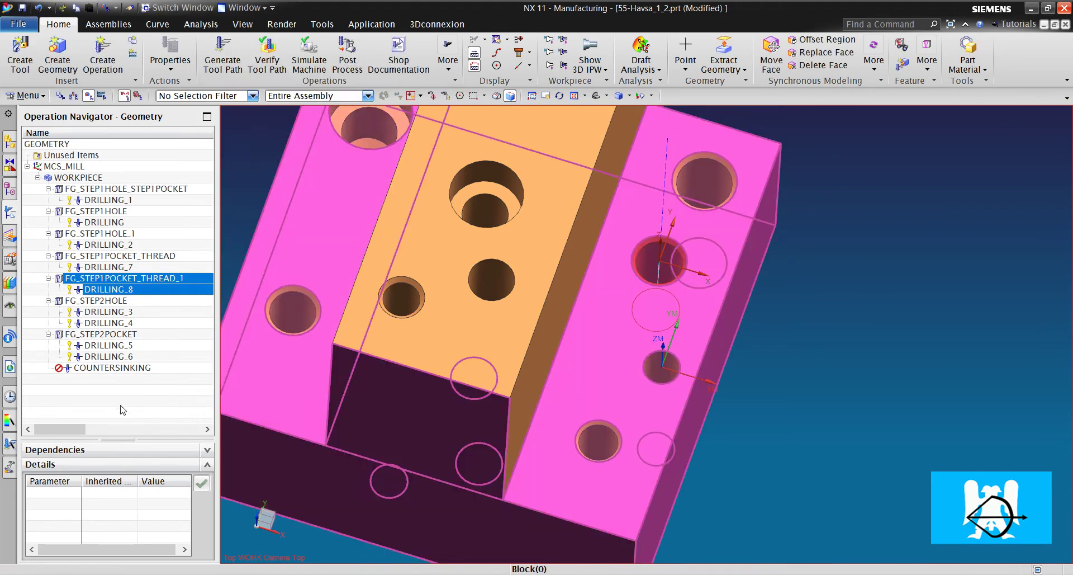
# Show the operations in program order and move COUNTERSINKING to follow DRILLING_8.
pyautogui.rightClick(105, 201)
pyautogui.click(159, 208)
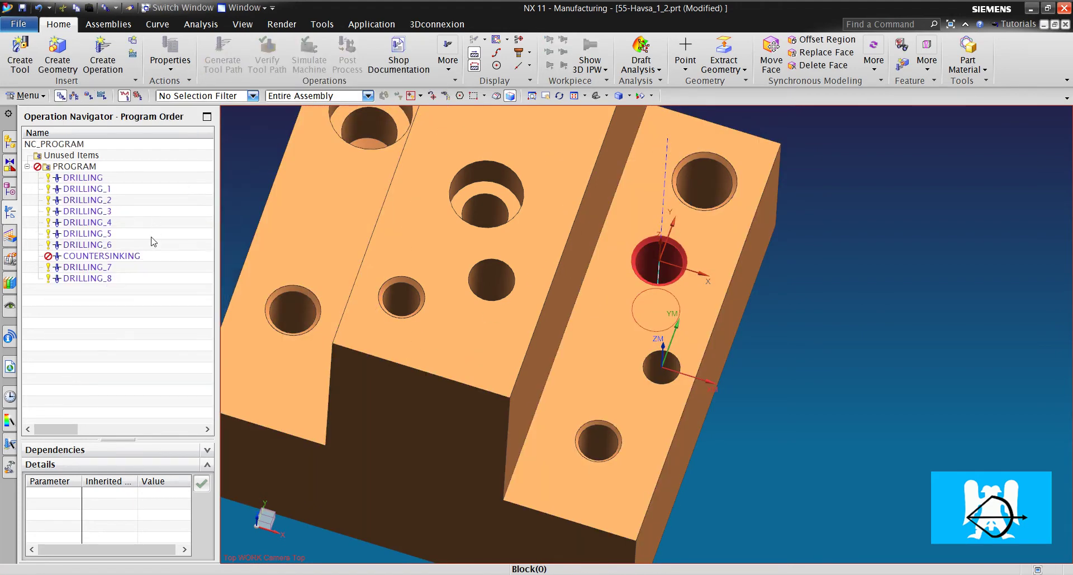
pyautogui.click(89, 256)
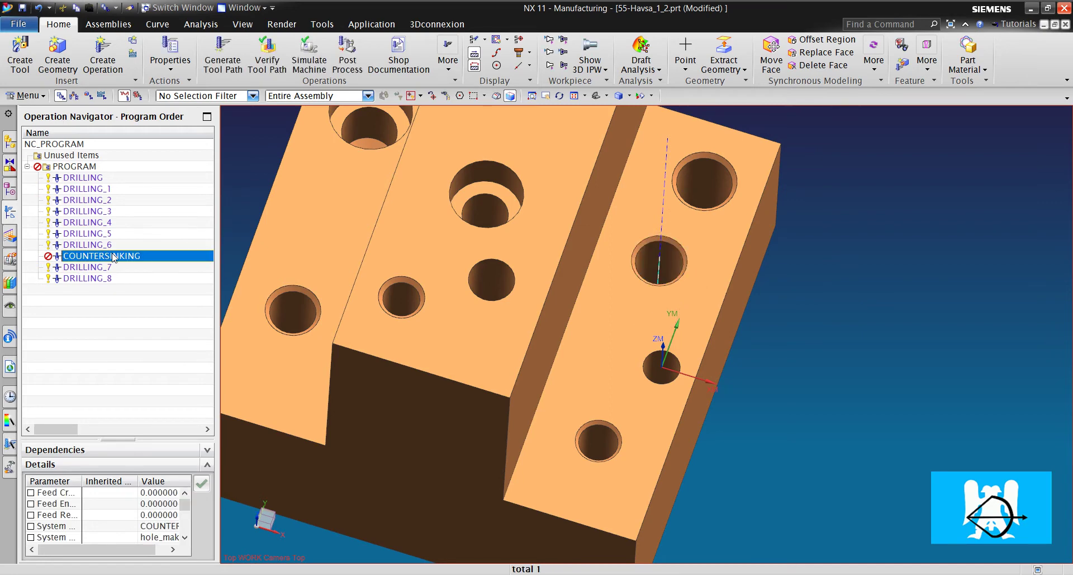
pyautogui.moveTo(114, 258); pyautogui.dragTo(120, 280)
# Regenerate the tool paths of DRILLING_7 and DRILLING_8.
pyautogui.rightClick(101, 256)
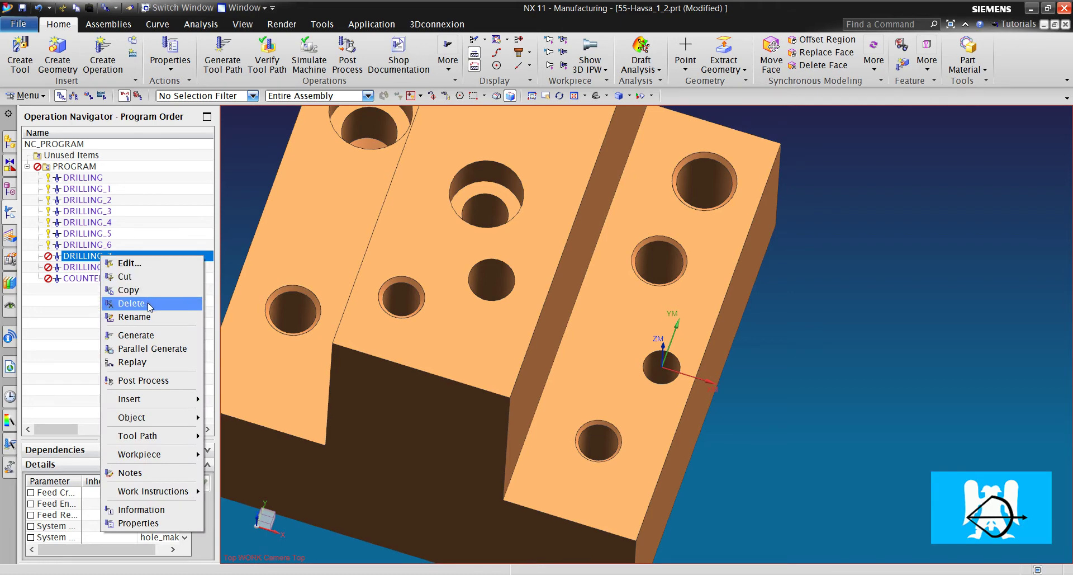
pyautogui.click(152, 335)
pyautogui.rightClick(117, 271)
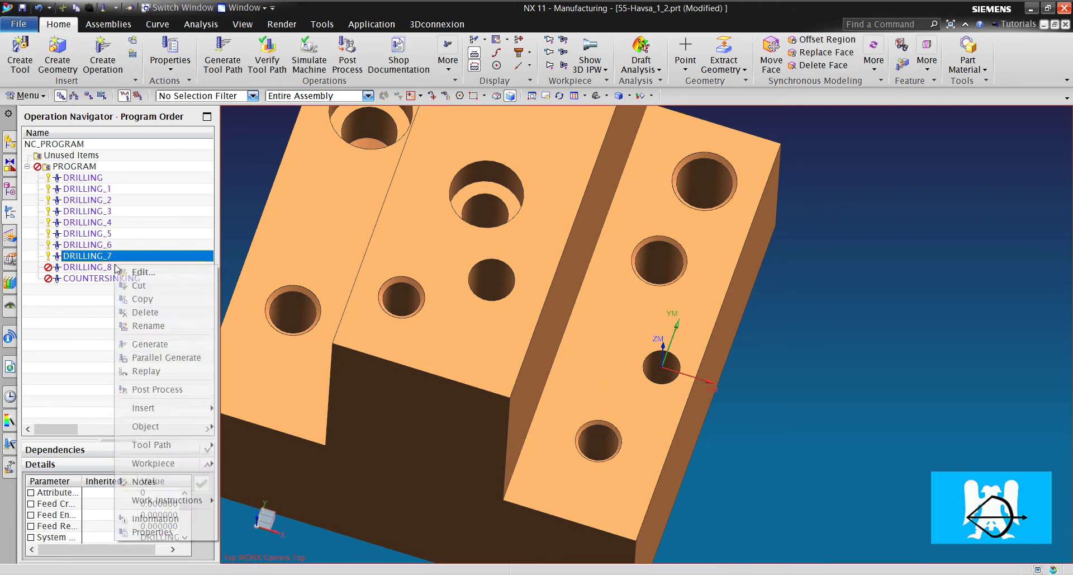
pyautogui.click(161, 344)
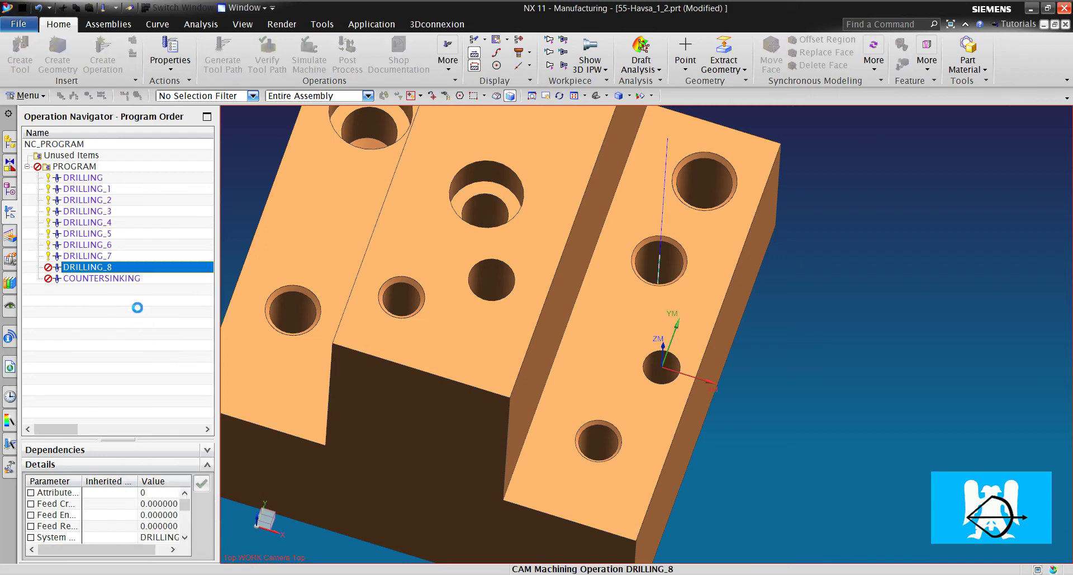
# Open the feature geometry of the COUNTERSINKING operation and examine the selected chamfered holes on the part.
pyautogui.doubleClick(148, 278)
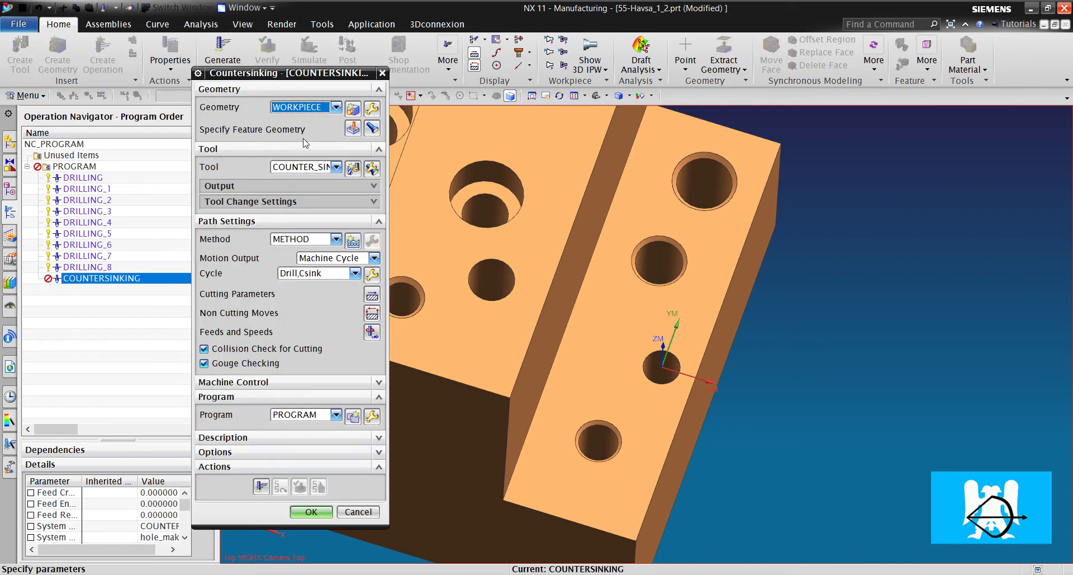
pyautogui.click(352, 129)
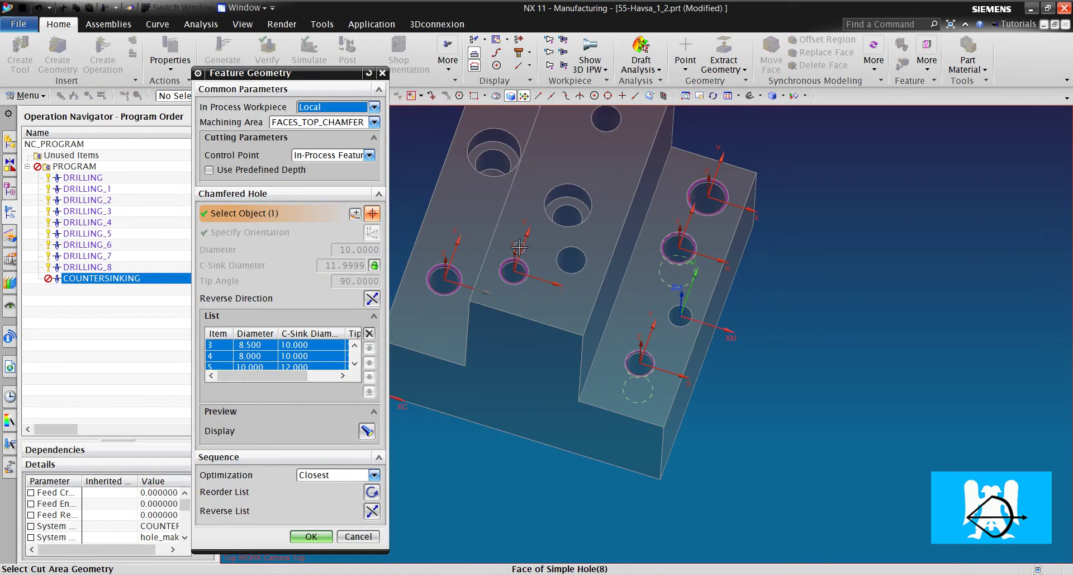
pyautogui.scroll(6, 707, 196)
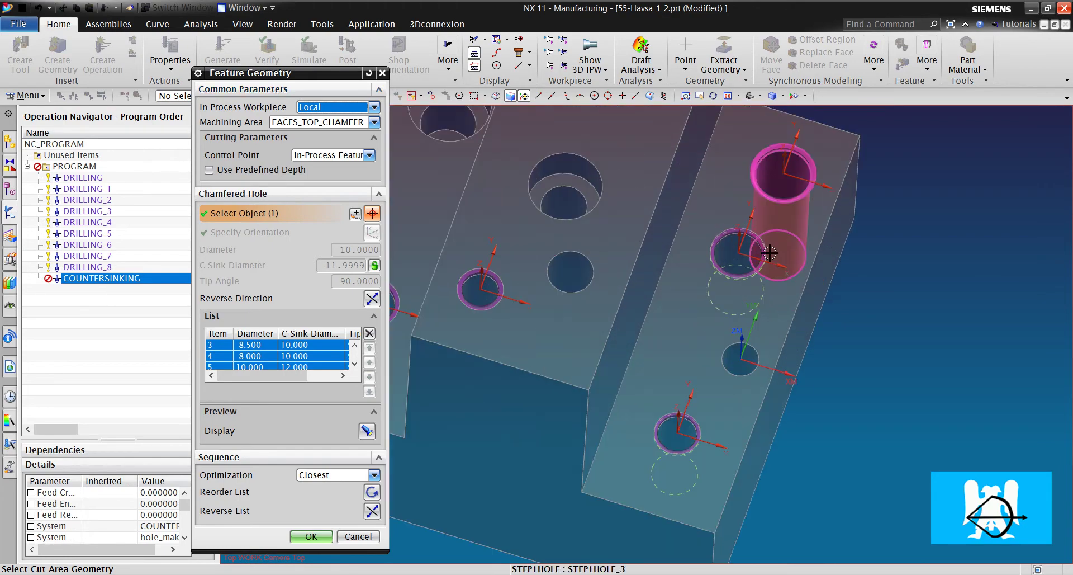
pyautogui.scroll(-5, 744, 224)
pyautogui.scroll(6, 715, 369)
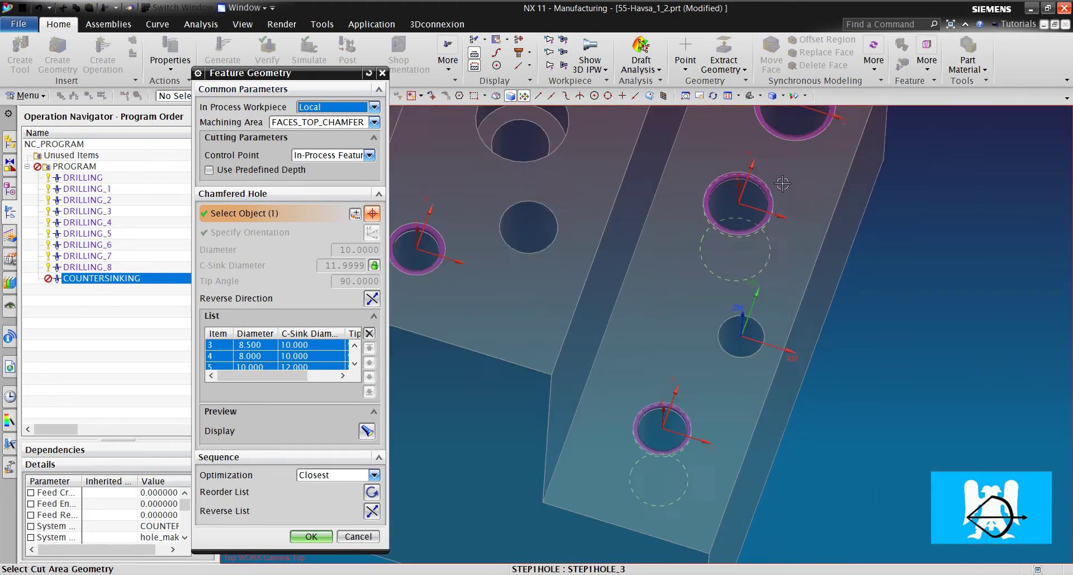
pyautogui.scroll(-6, 715, 369)
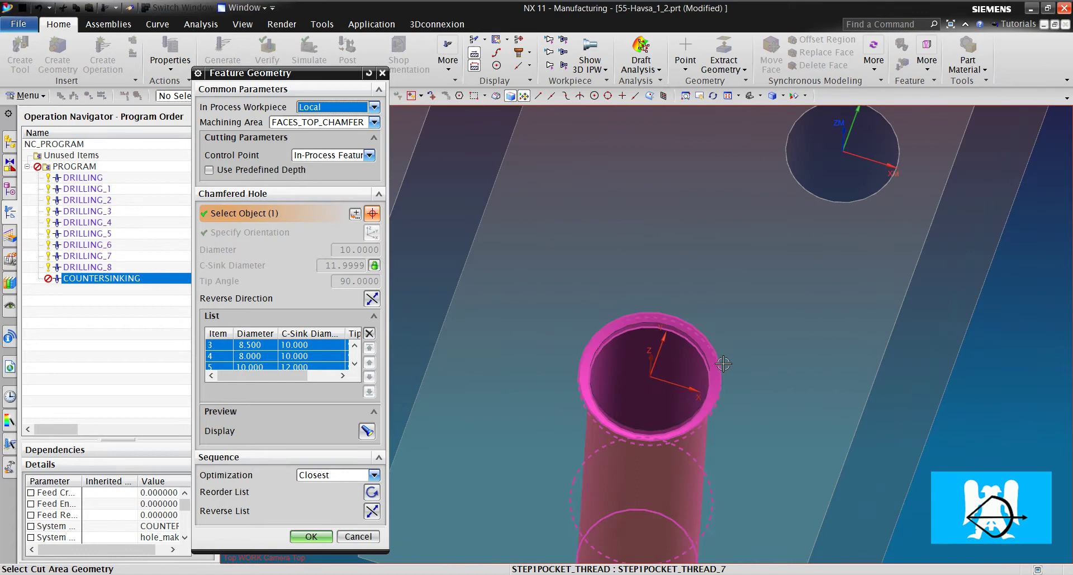
pyautogui.keyDown('shift'); pyautogui.moveTo(648, 298); pyautogui.dragTo(631, 401, button='middle'); pyautogui.keyUp('shift')
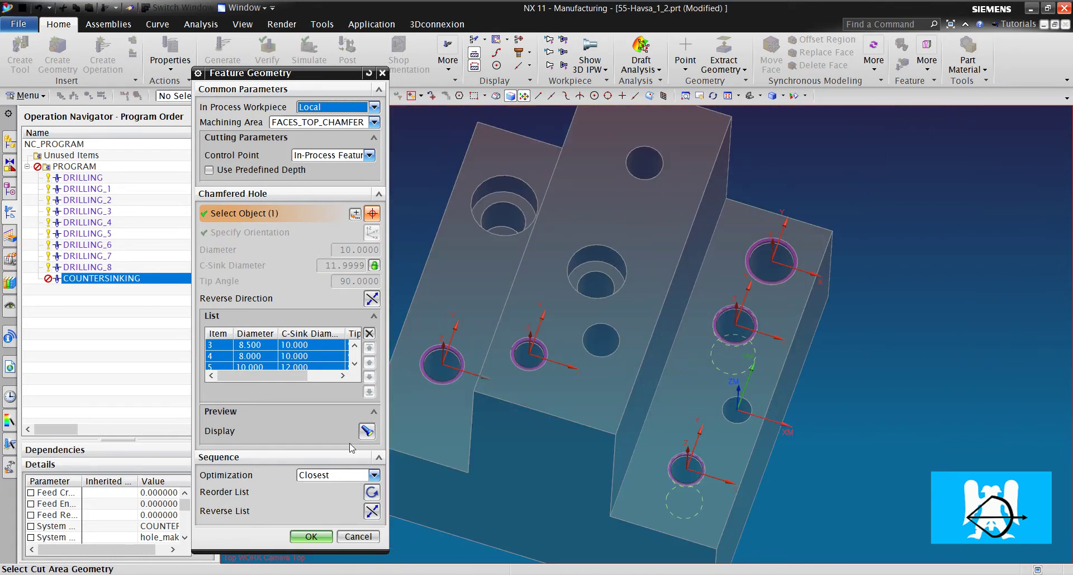
# Check hole items 3, 4 and 5 and their countersink diameters against the model, and accept the feature geometry.
pyautogui.click(255, 345)
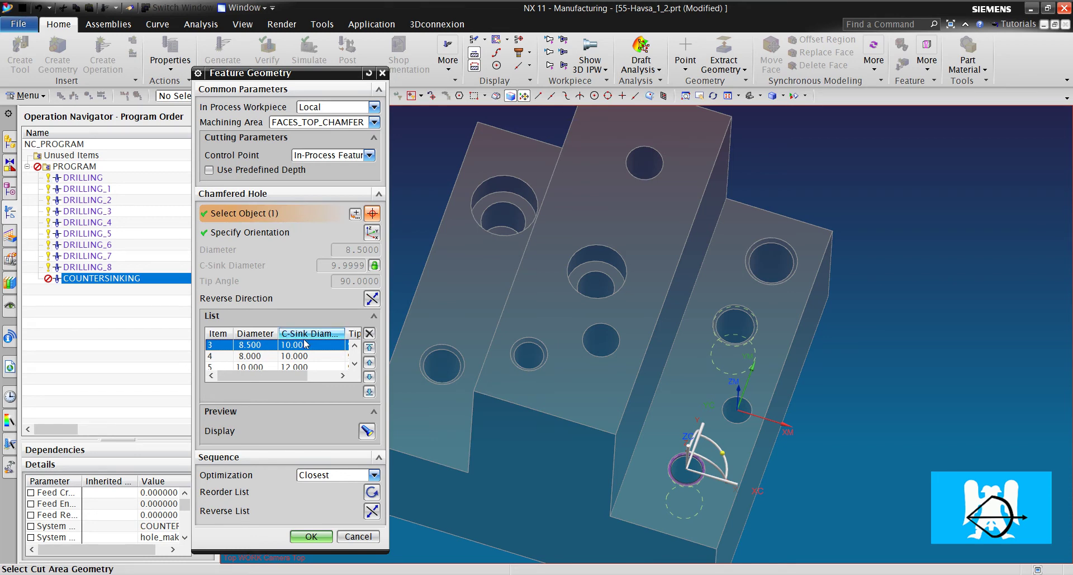
pyautogui.scroll(5, 697, 472)
pyautogui.click(253, 356)
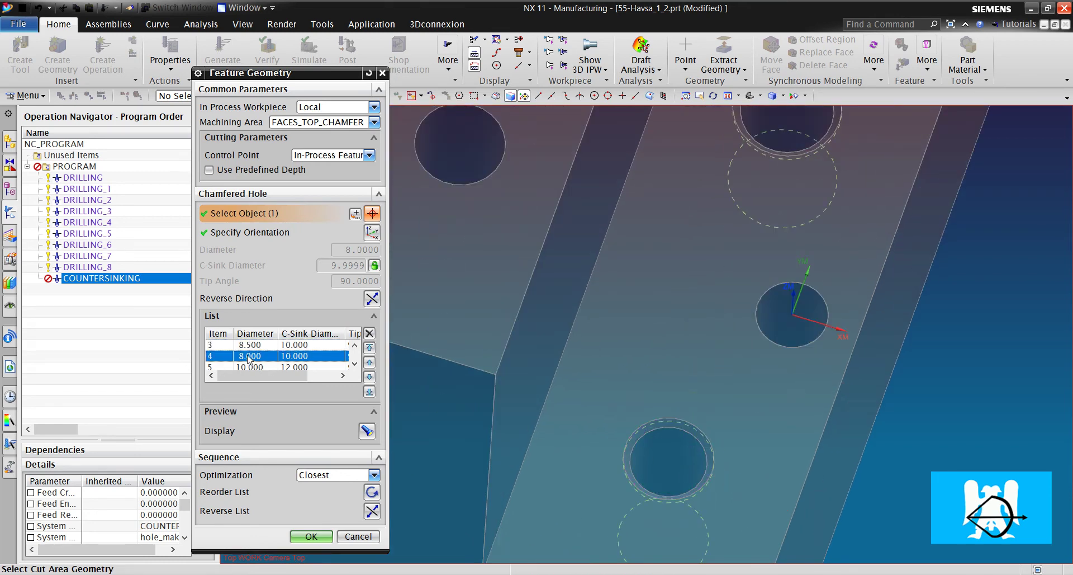
pyautogui.click(254, 357)
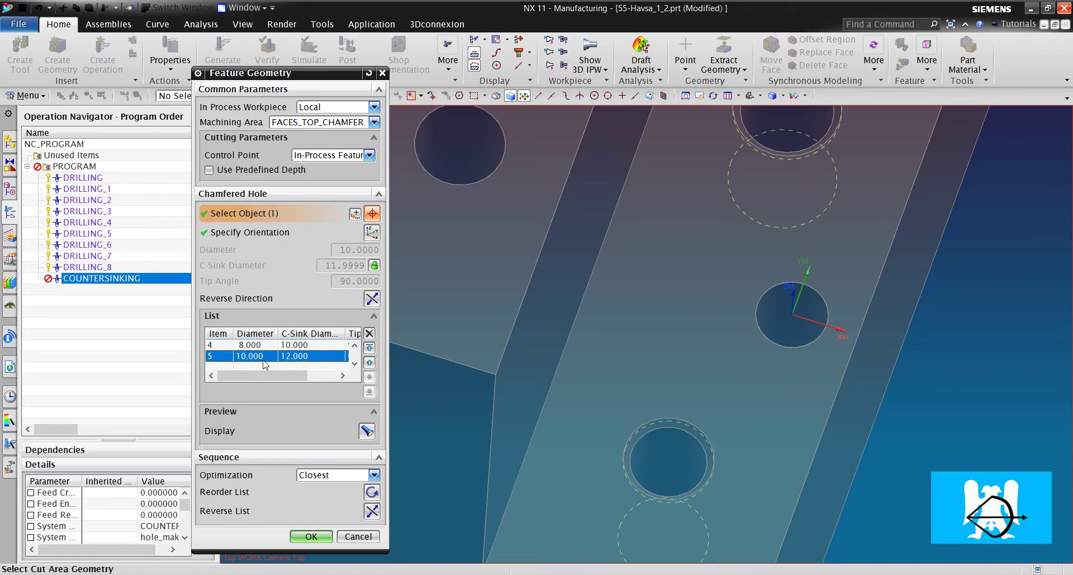
pyautogui.scroll(-5, 586, 282)
pyautogui.scroll(8, 586, 282)
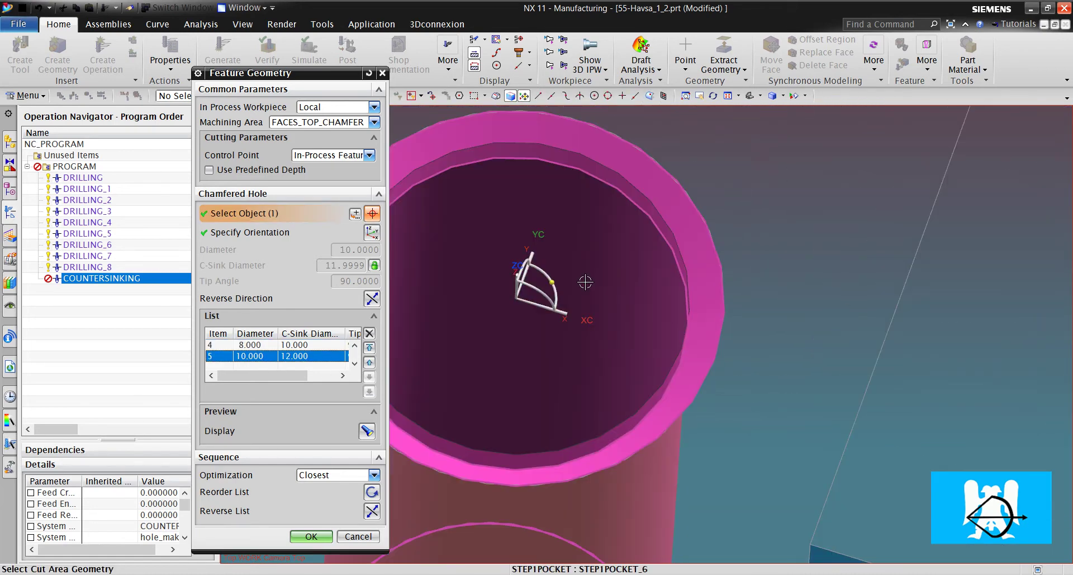
pyautogui.scroll(-5, 585, 282)
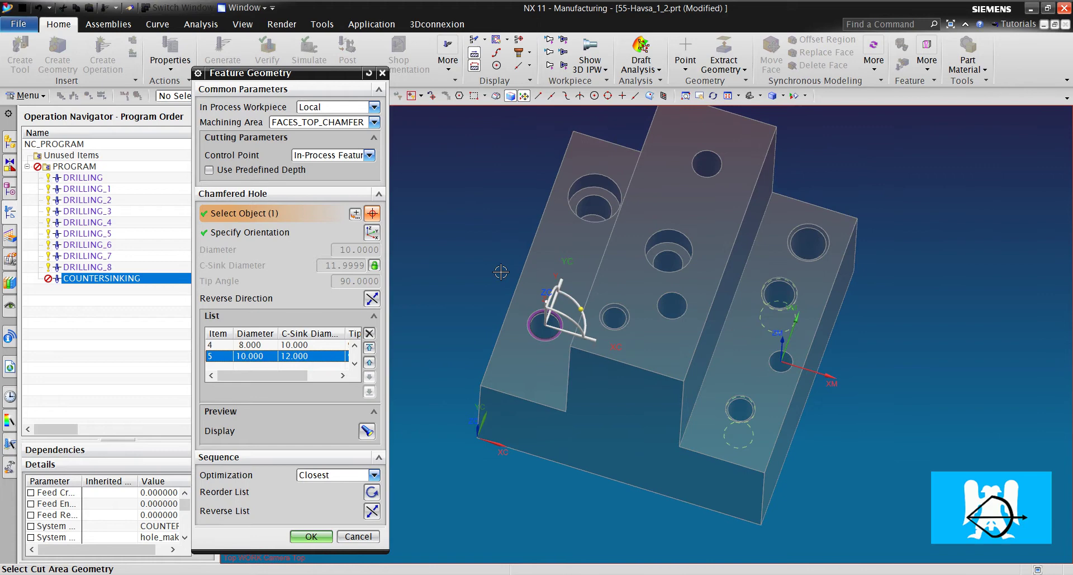
pyautogui.click(310, 537)
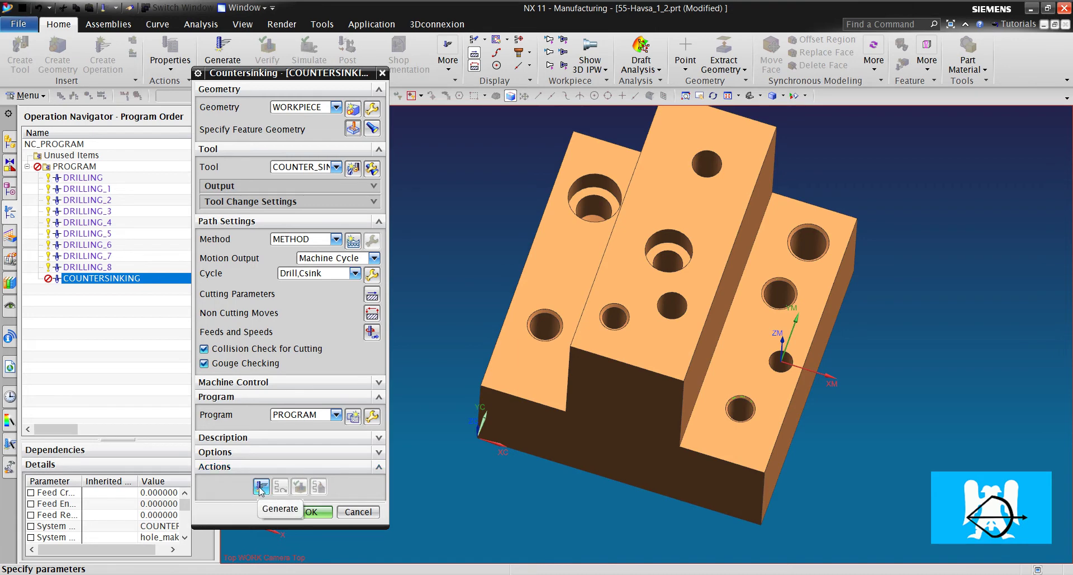
# Generate the countersinking tool path and examine its motions at the chamfered holes.
pyautogui.scroll(5, 598, 306)
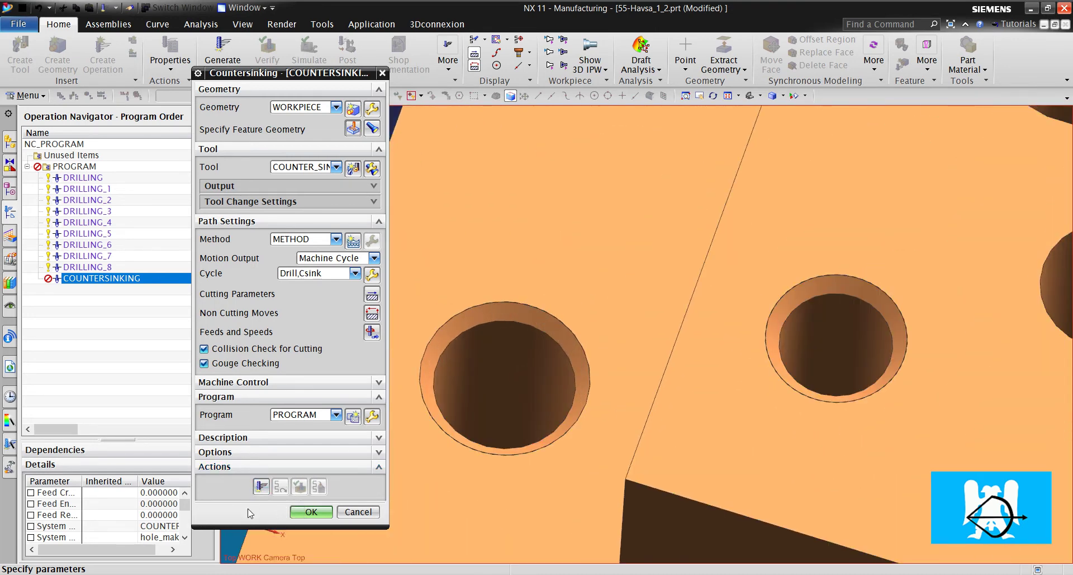
pyautogui.click(261, 486)
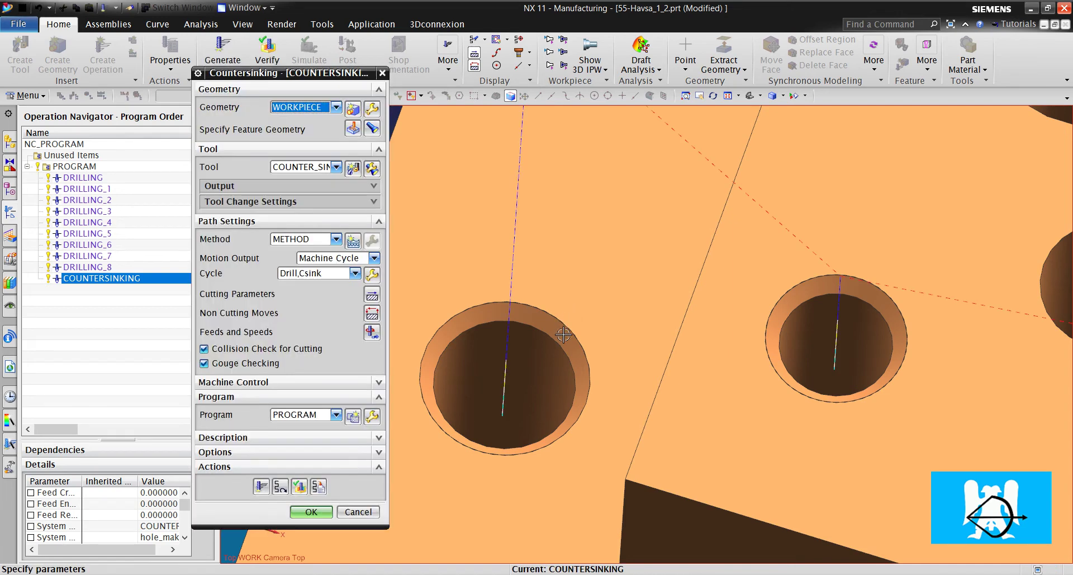
pyautogui.scroll(-6, 534, 334)
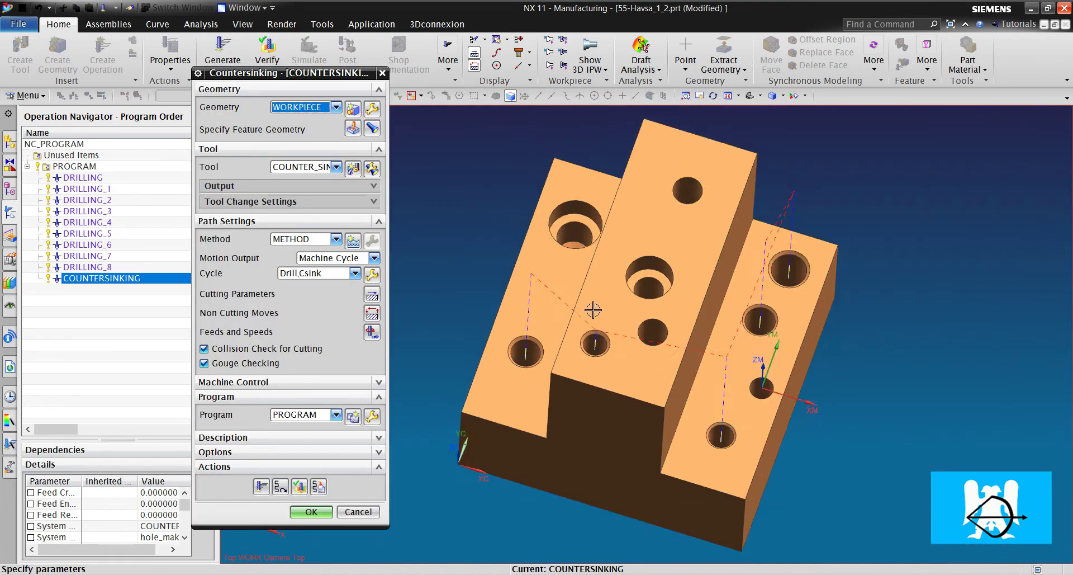
pyautogui.scroll(3, 593, 309)
pyautogui.moveTo(826, 326); pyautogui.dragTo(888, 309, button='middle')
pyautogui.scroll(3, 1021, 250)
pyautogui.scroll(-3, 802, 260)
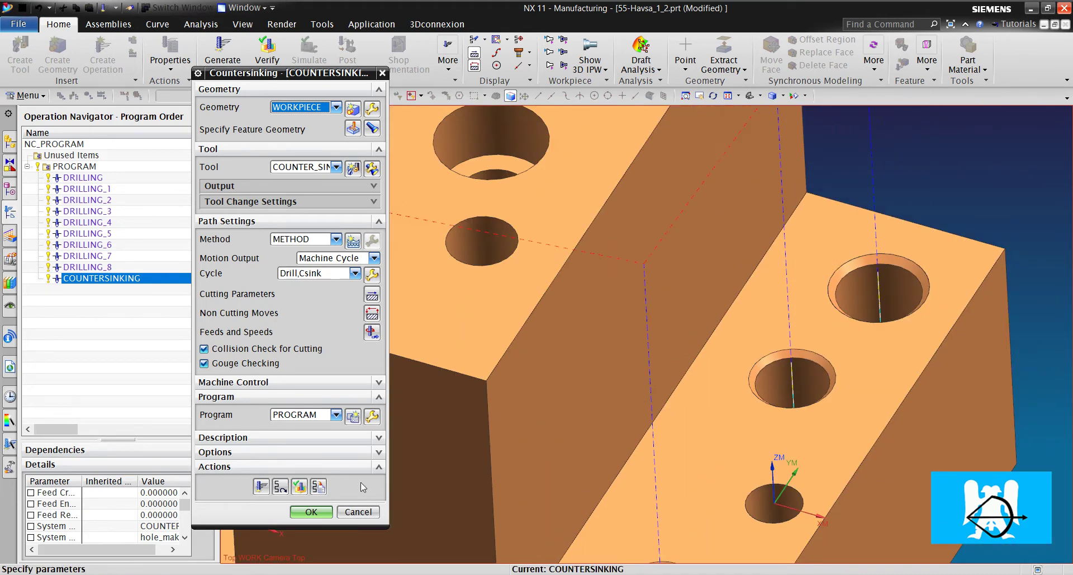
# Replay the countersinking tool path motion by motion and check the tool's position at each chamfered hole.
pyautogui.click(299, 487)
pyautogui.scroll(-5, 604, 313)
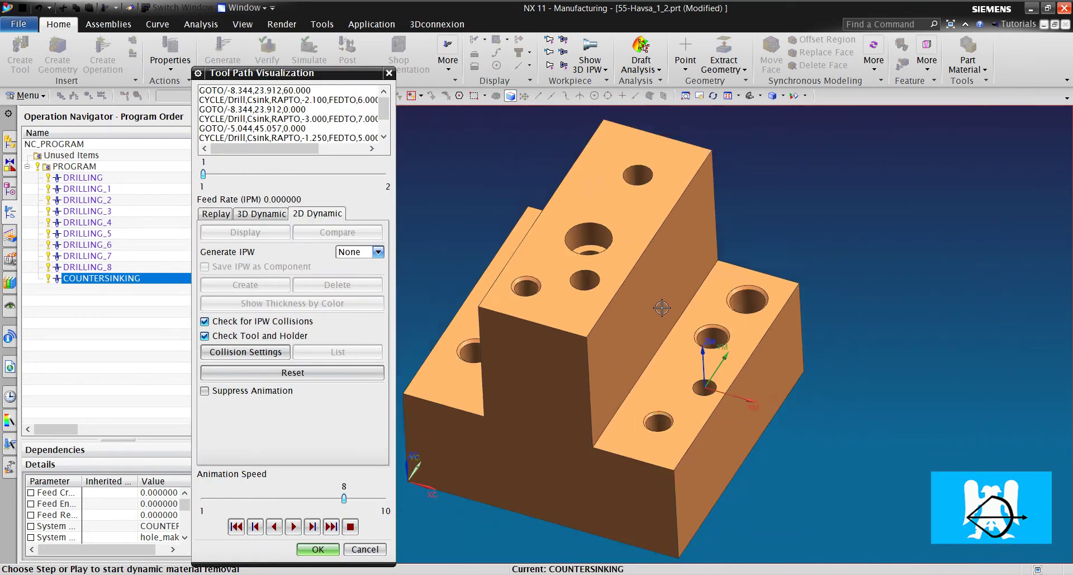
pyautogui.click(216, 213)
pyautogui.scroll(5, 778, 300)
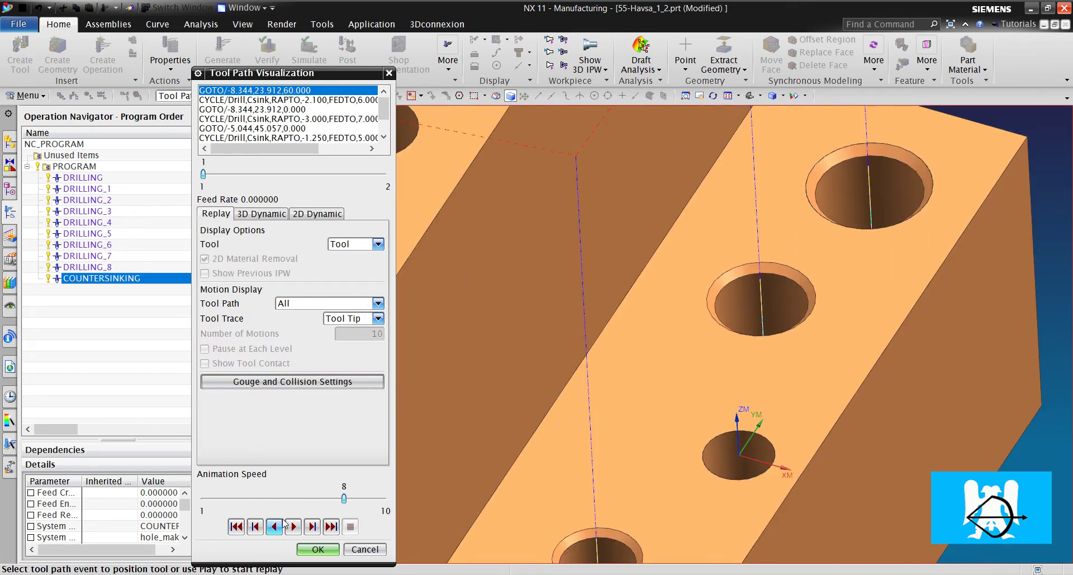
pyautogui.click(313, 526)
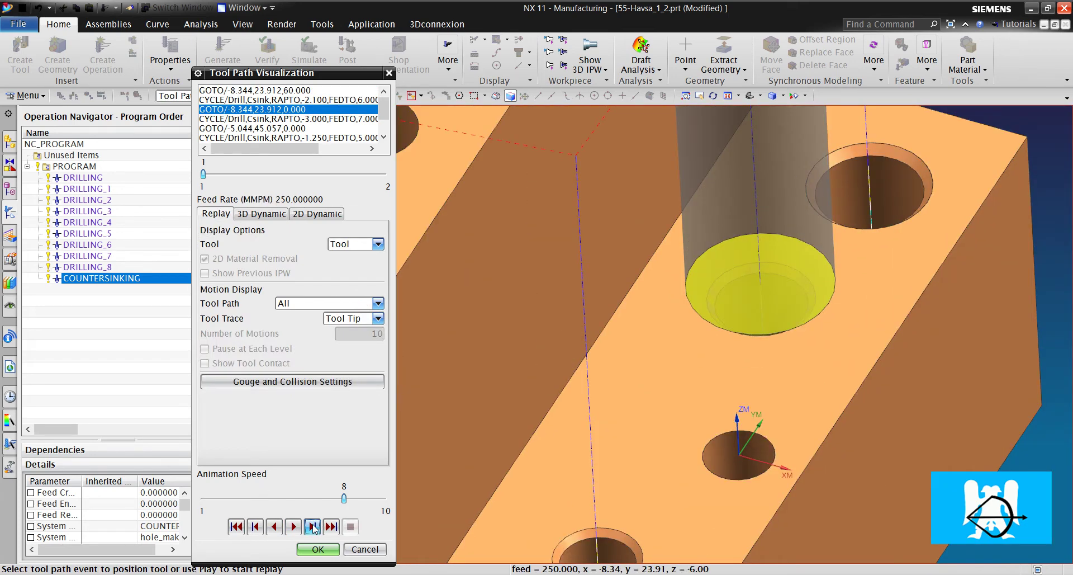
pyautogui.click(313, 526)
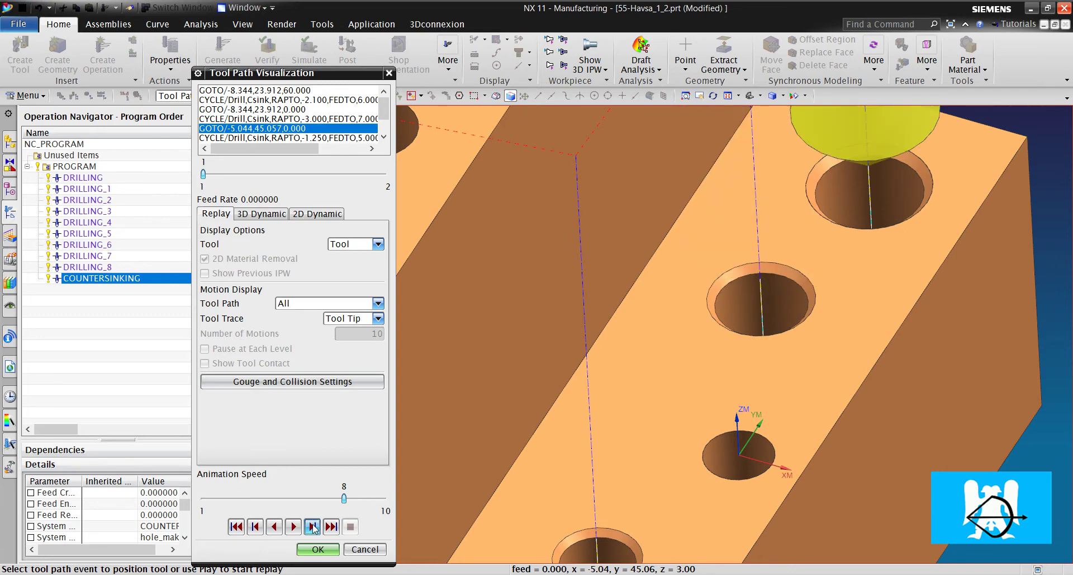
pyautogui.click(312, 527)
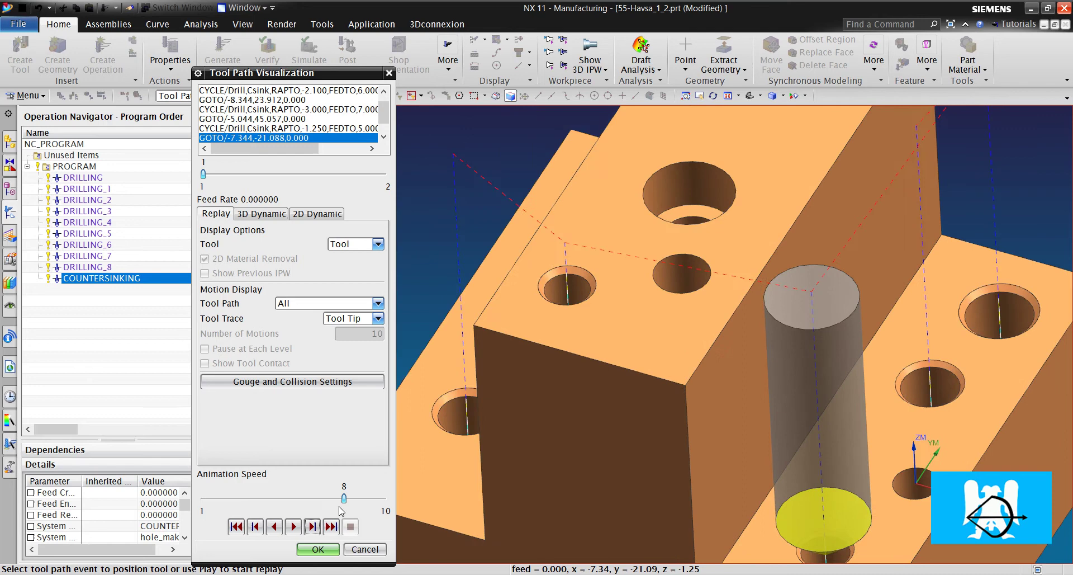
pyautogui.click(313, 526)
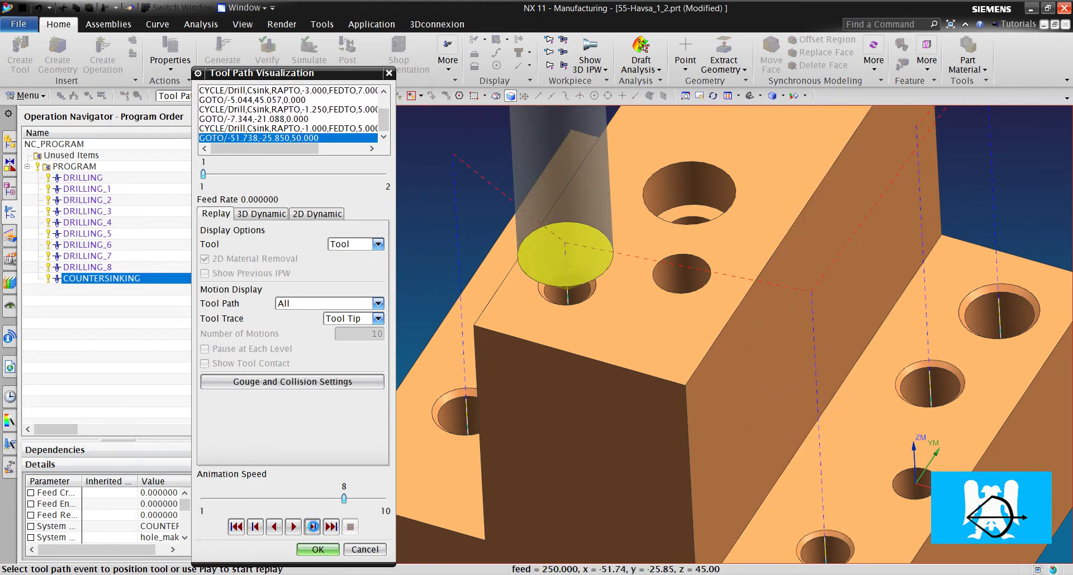
pyautogui.click(312, 526)
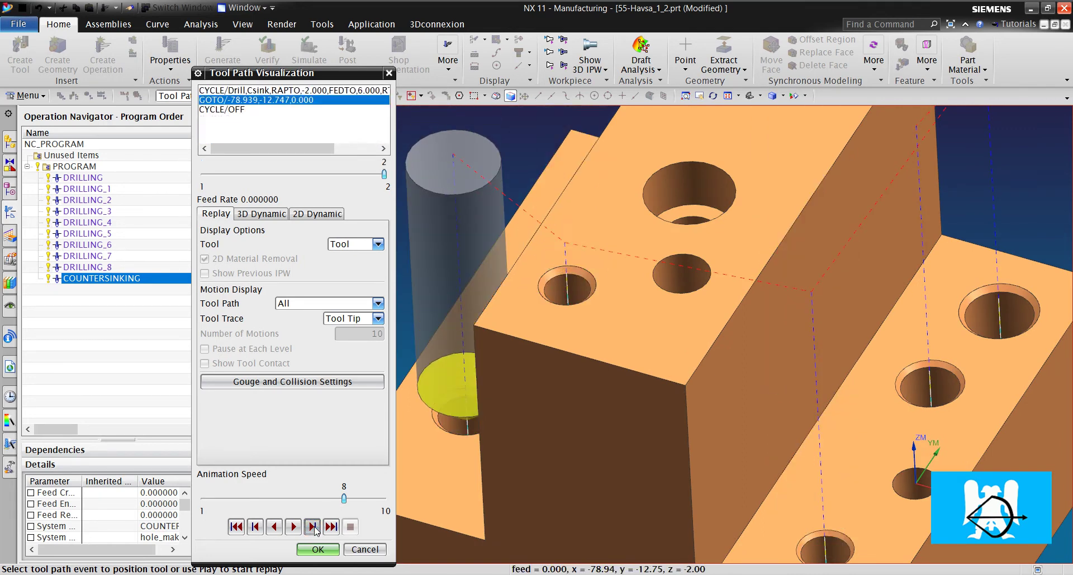
# Inspect the last machined hole on the lower step up close and close the tool path visualization.
pyautogui.scroll(6, 455, 397)
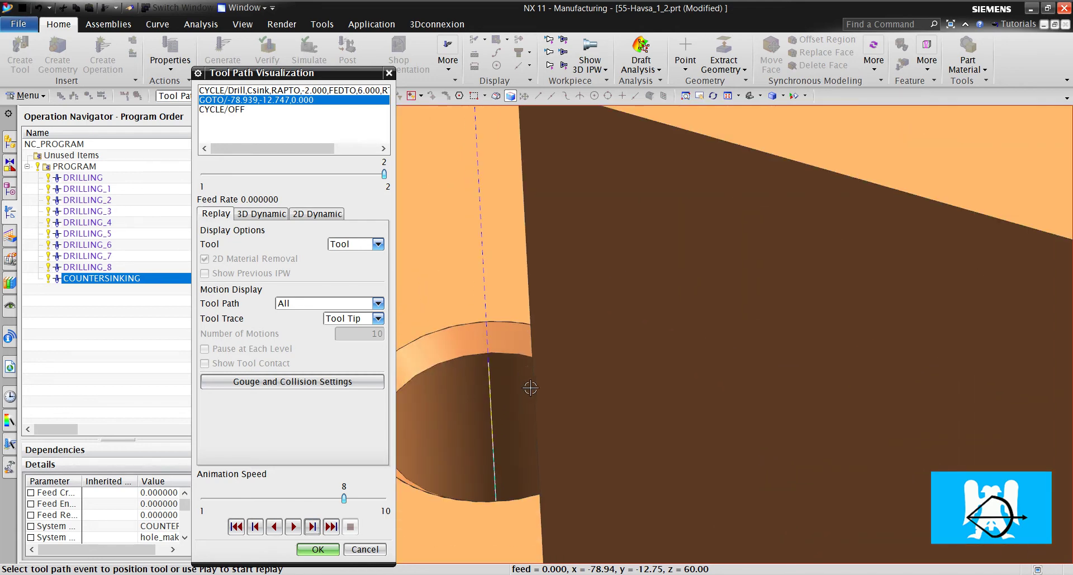
pyautogui.hotkey('ctrl', 'f')
pyautogui.scroll(2, 545, 344)
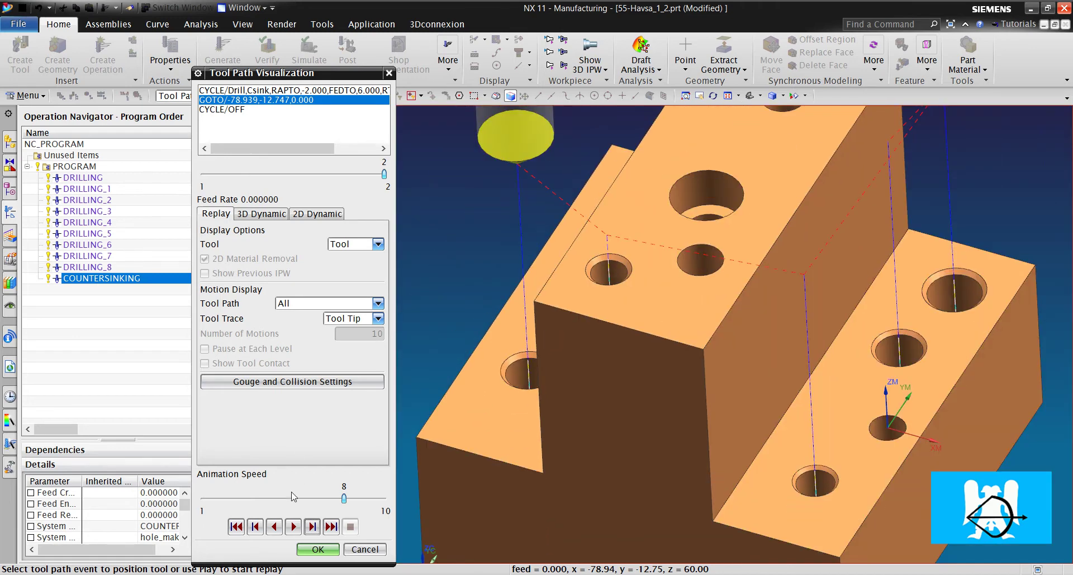
pyautogui.click(318, 549)
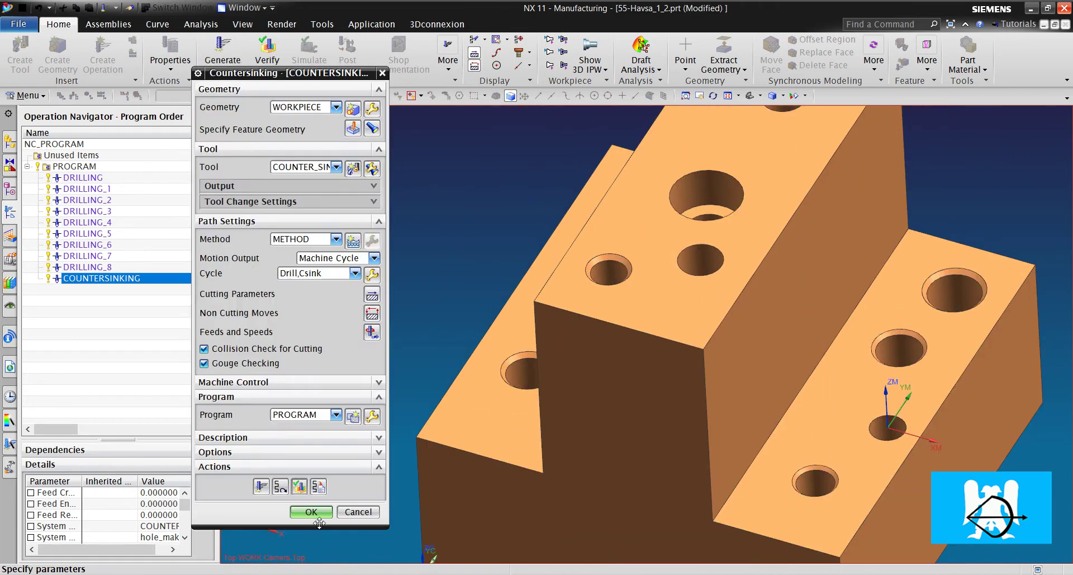
# Move the 12 mm diameter hole to first place in the chamfered-hole list of the COUNTERSINKING feature geometry.
pyautogui.click(353, 128)
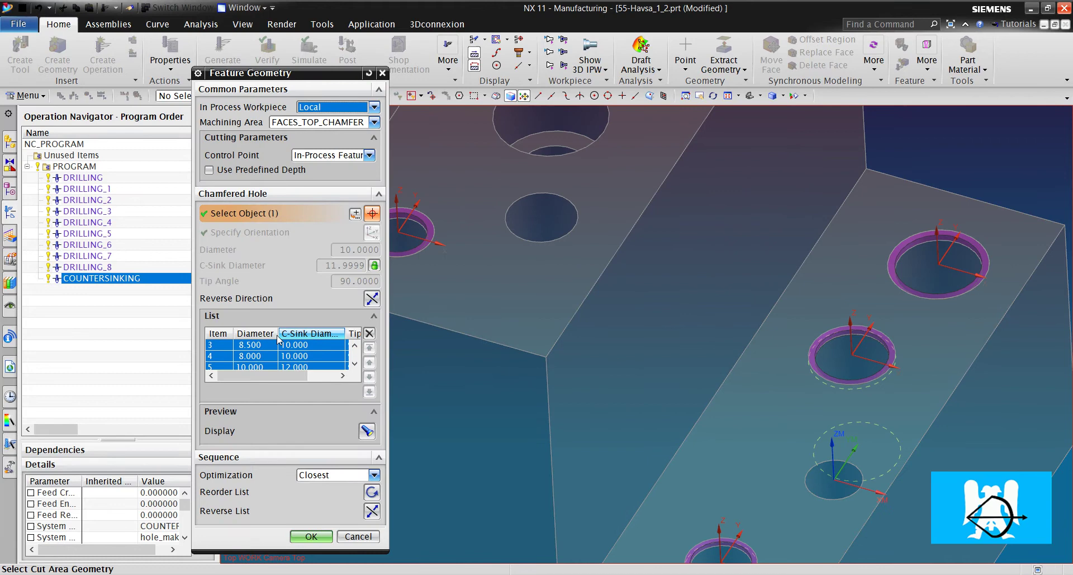
pyautogui.scroll(1, 253, 354)
pyautogui.click(264, 355)
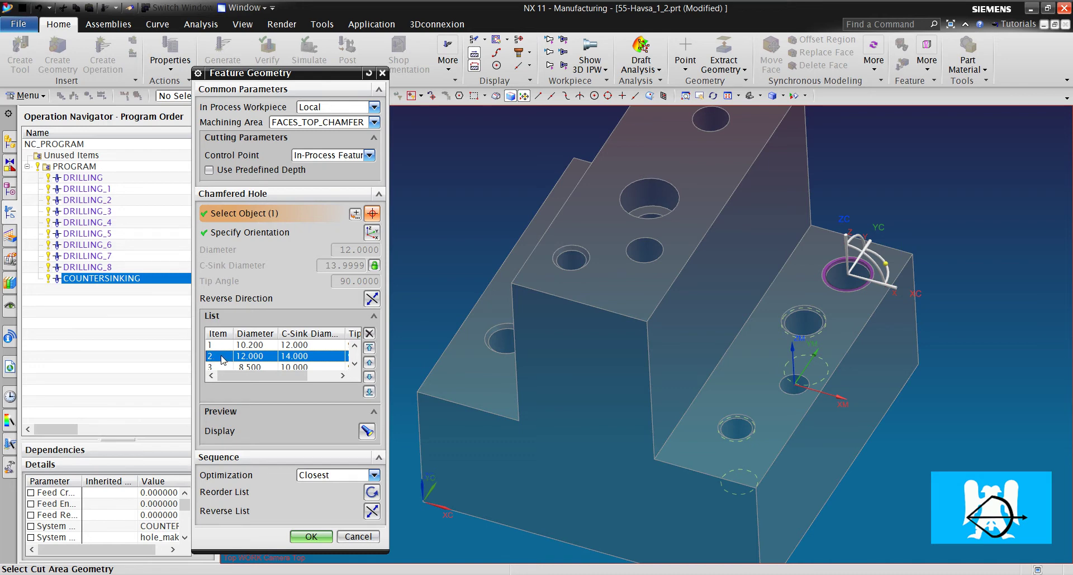
pyautogui.click(367, 348)
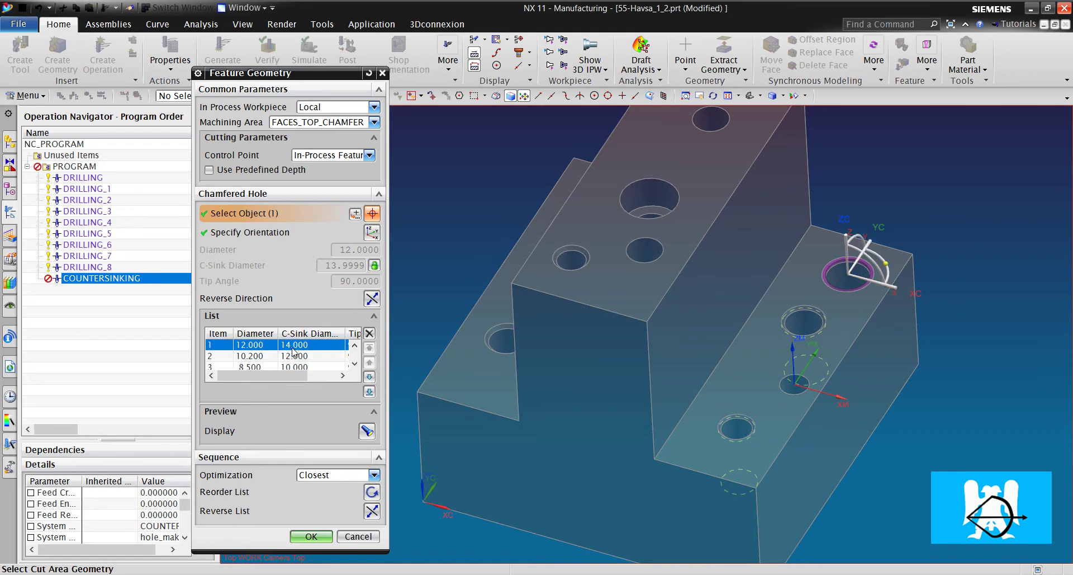
# Reorder the chamfered holes with Closest optimization and regenerate the countersinking tool path.
pyautogui.click(372, 492)
pyautogui.scroll(6, 895, 279)
pyautogui.scroll(-6, 783, 270)
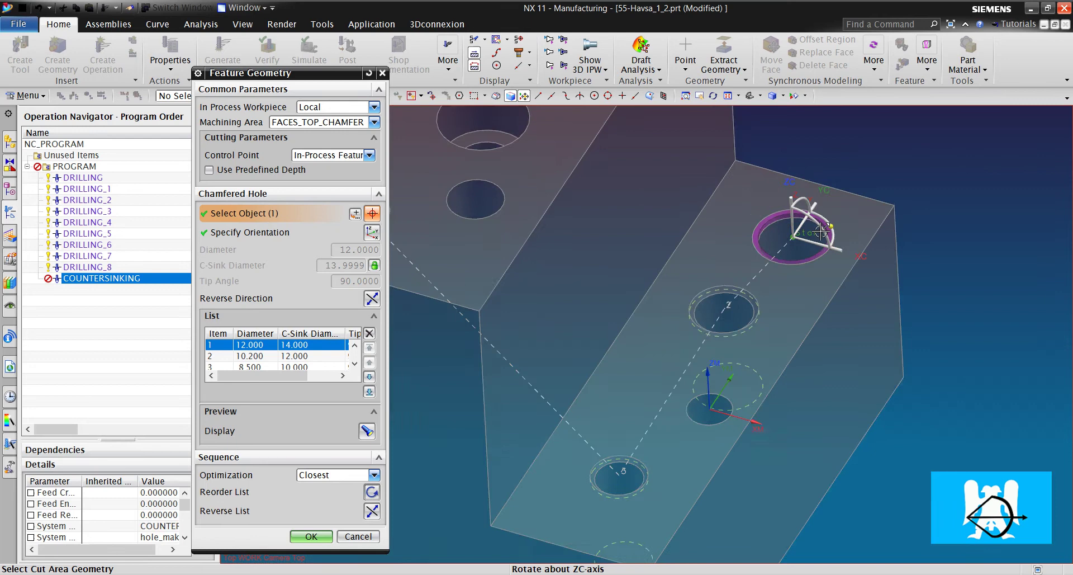
pyautogui.click(326, 538)
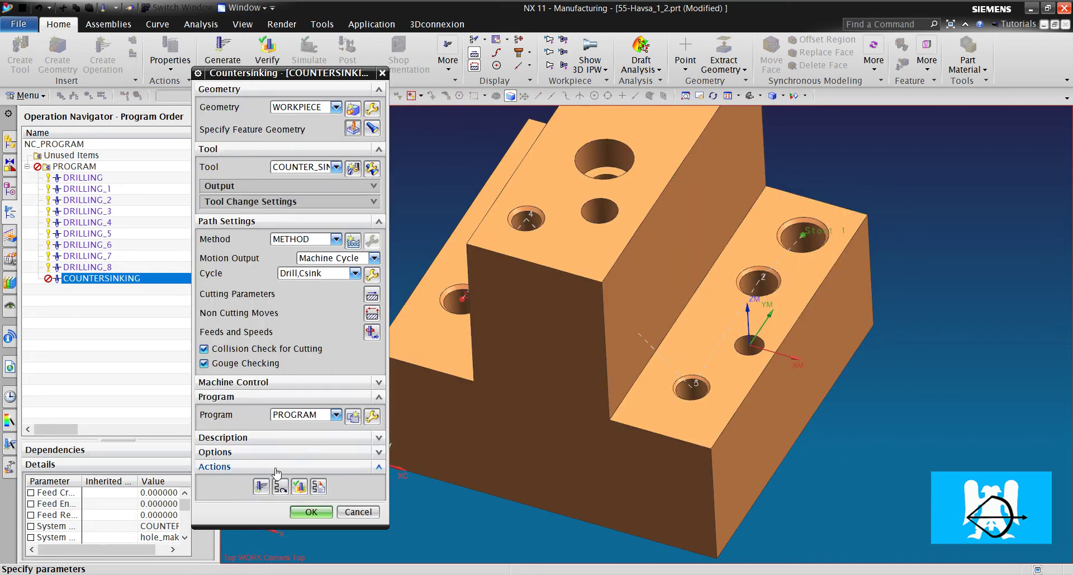
pyautogui.click(262, 485)
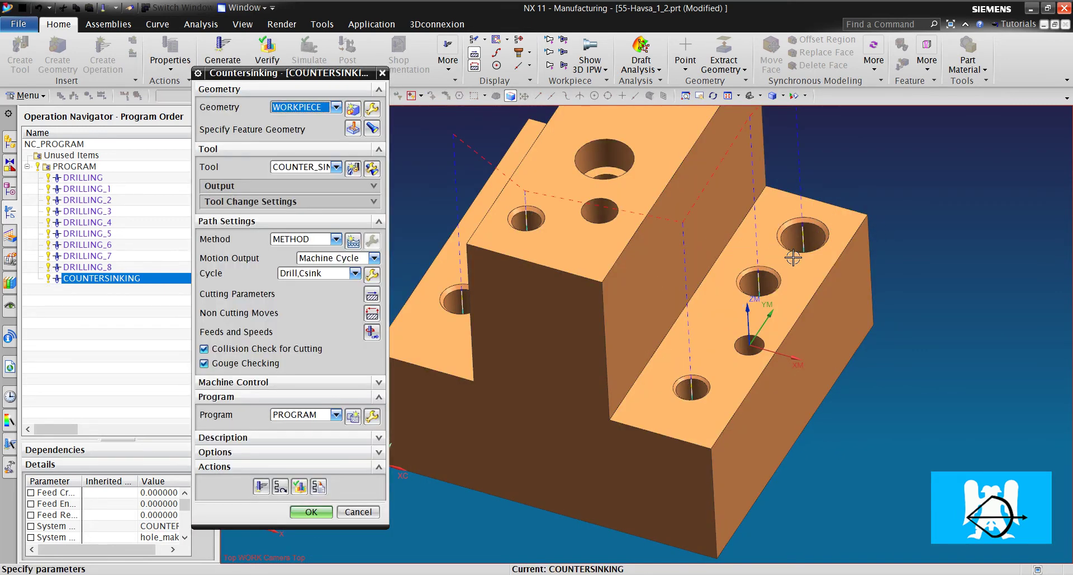
pyautogui.scroll(-3, 813, 254)
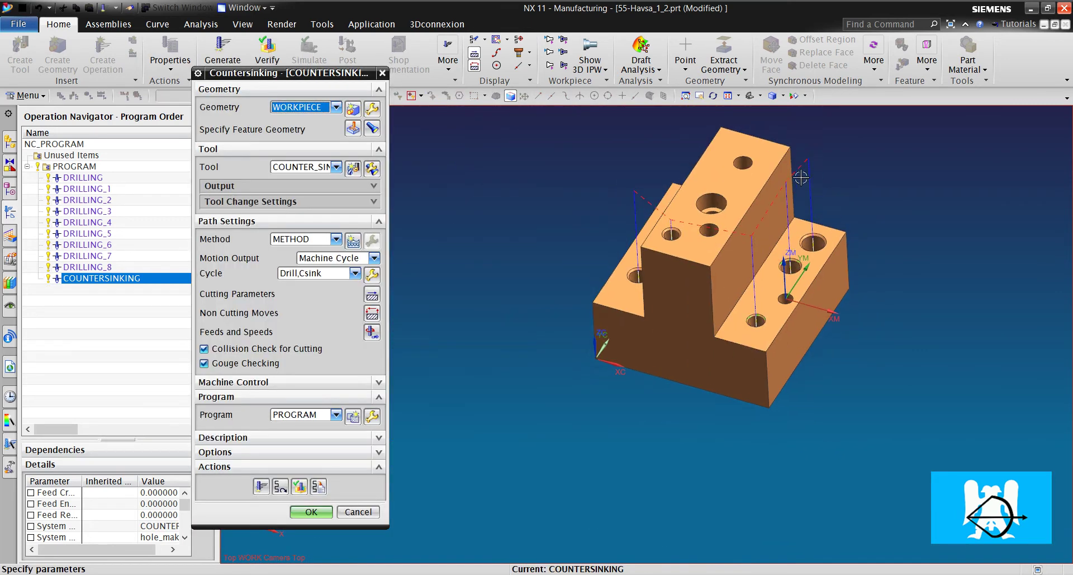
# Replay the regenerated countersinking path hole by hole to check the new machining order.
pyautogui.click(300, 485)
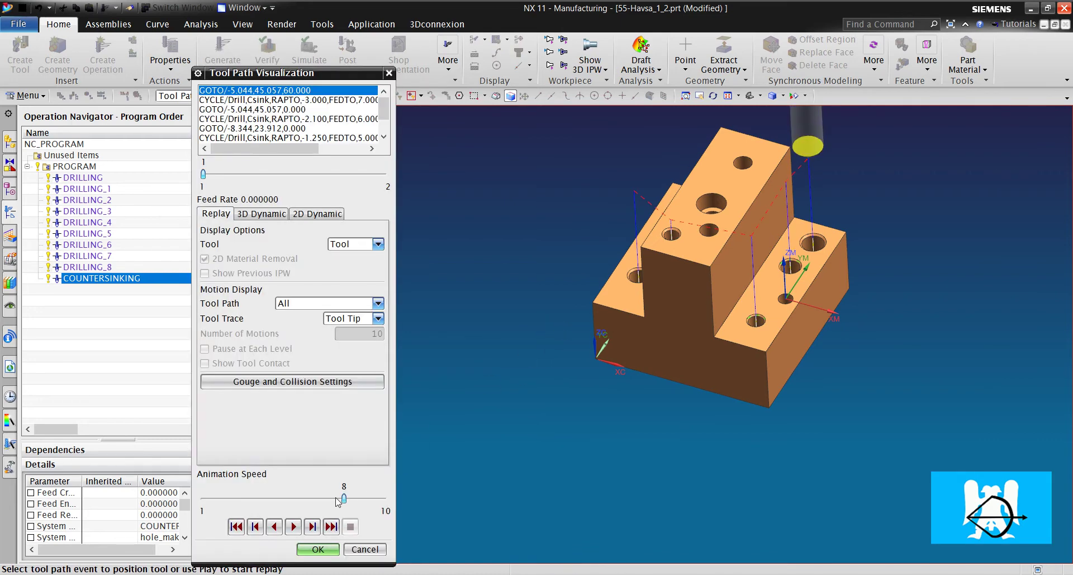
pyautogui.click(313, 526)
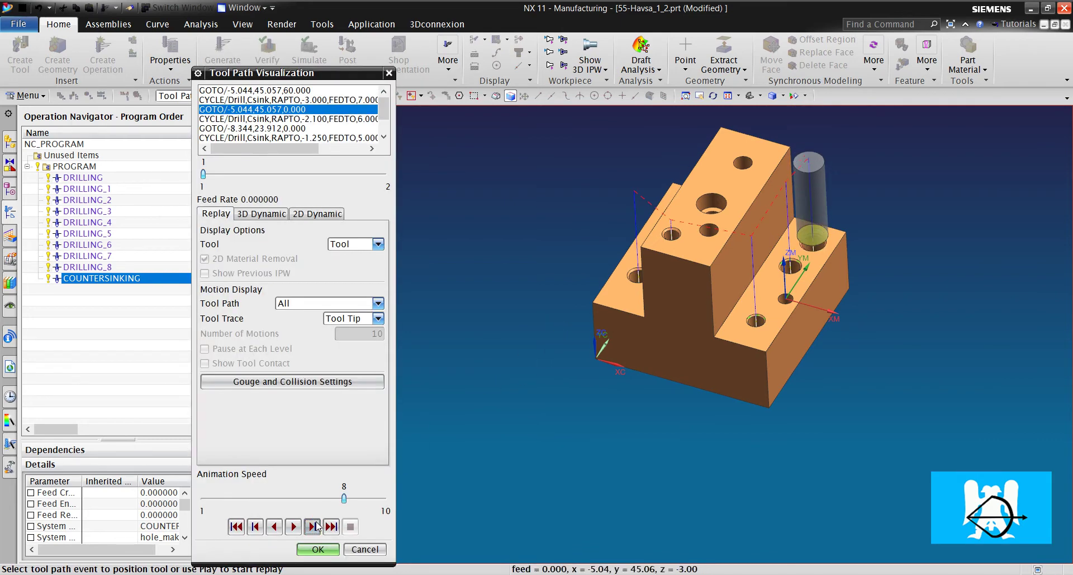
pyautogui.click(313, 526)
pyautogui.click(313, 526)
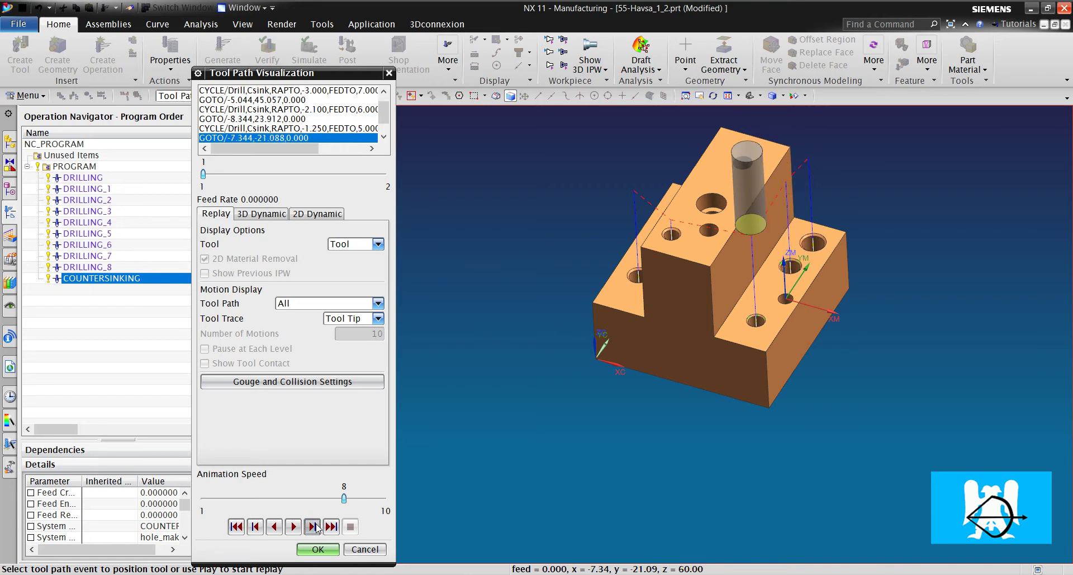
pyautogui.click(313, 526)
pyautogui.click(313, 526)
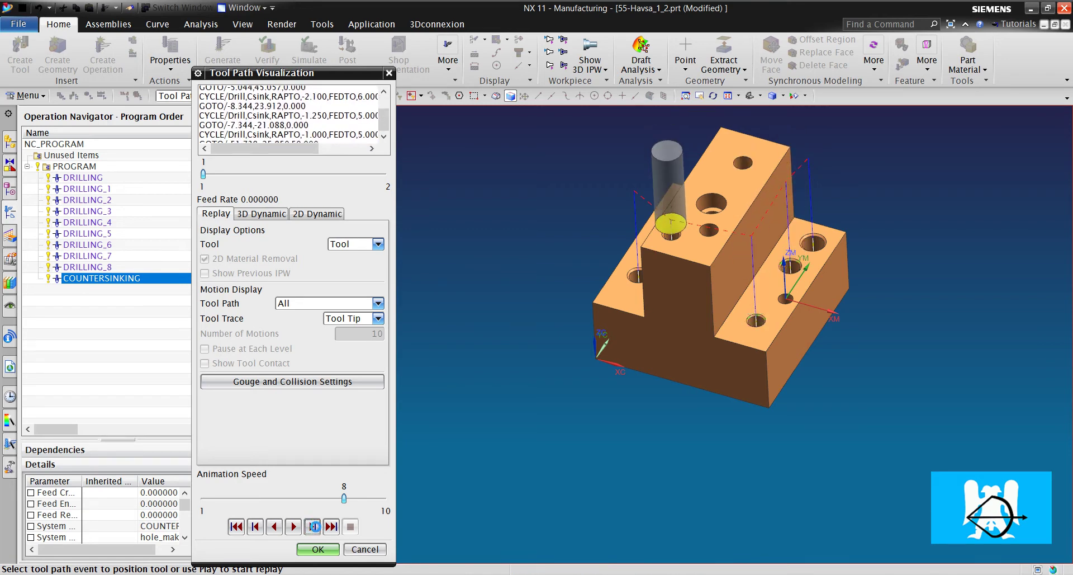
pyautogui.click(313, 526)
pyautogui.click(318, 549)
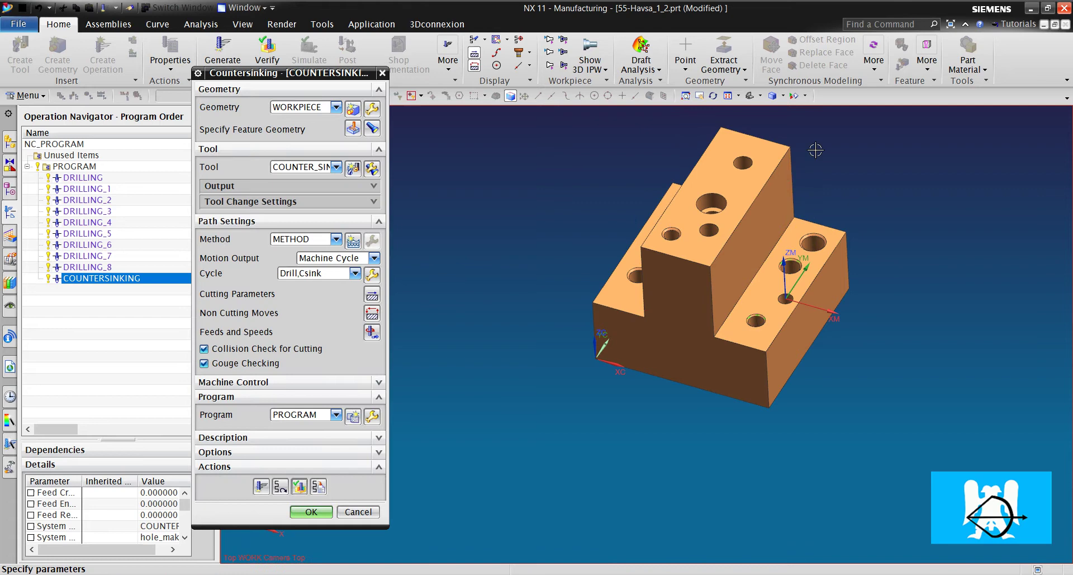
# Try to add the unchamfered hole at the far end of the block's highest face to the COUNTERSINKING feature geometry.
pyautogui.scroll(5, 708, 196)
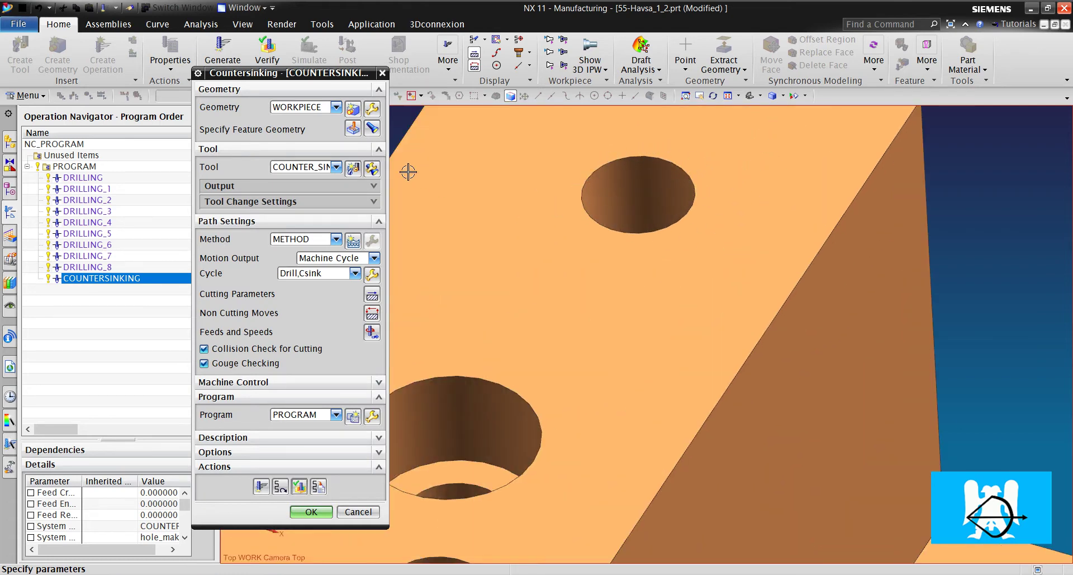
pyautogui.click(353, 128)
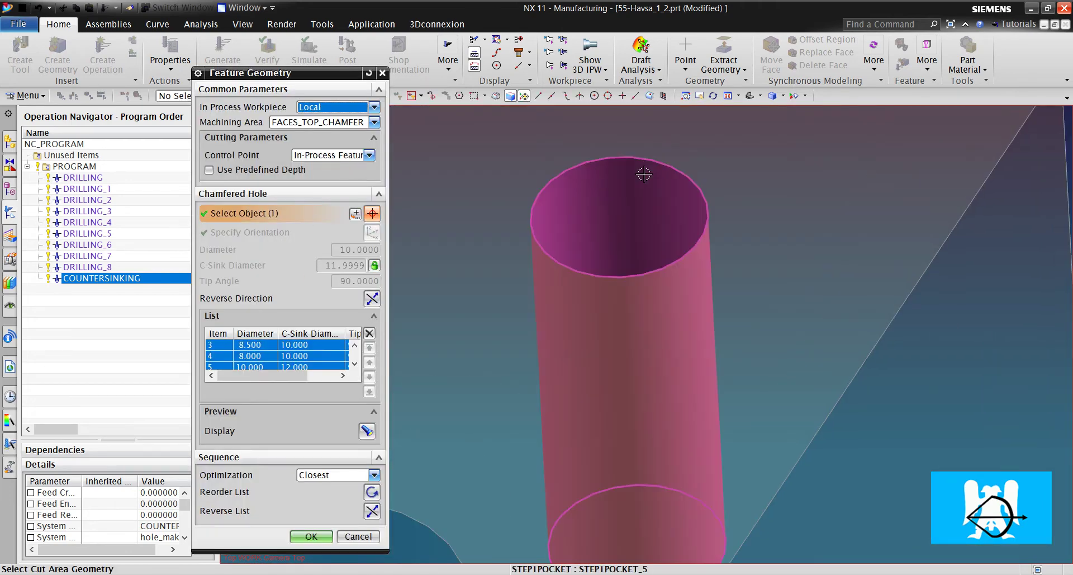
pyautogui.middleClick(642, 192)
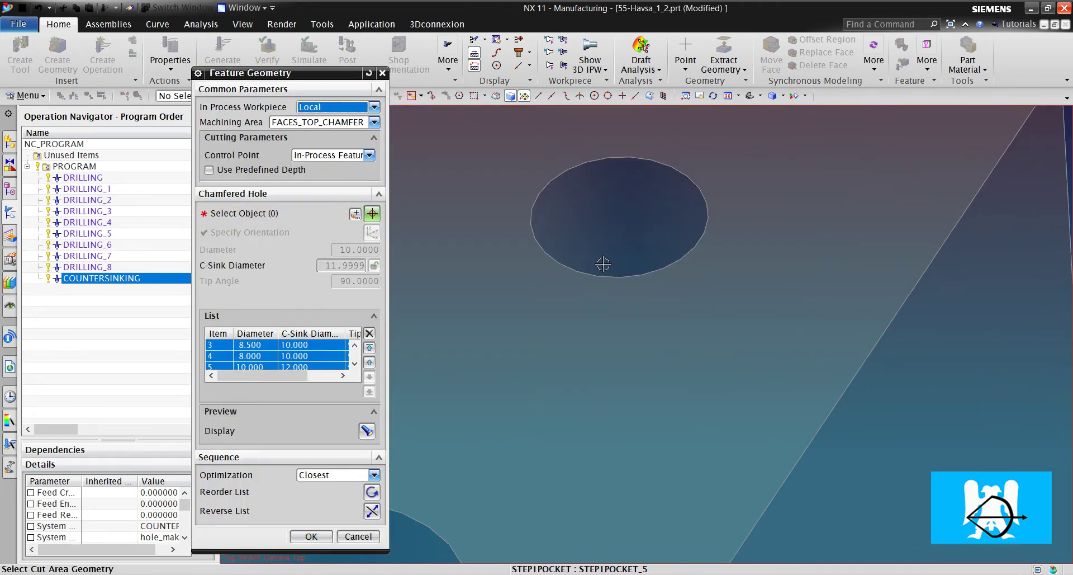
pyautogui.click(669, 177)
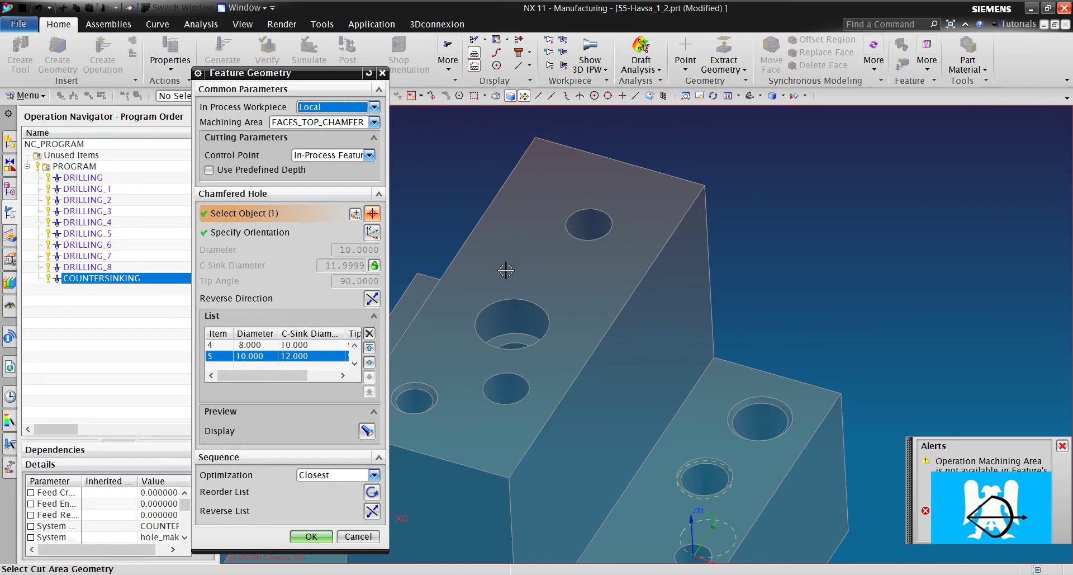
# Remove the 10 mm diameter hole from the chamfered-hole list and regenerate the COUNTERSINKING tool path.
pyautogui.click(369, 334)
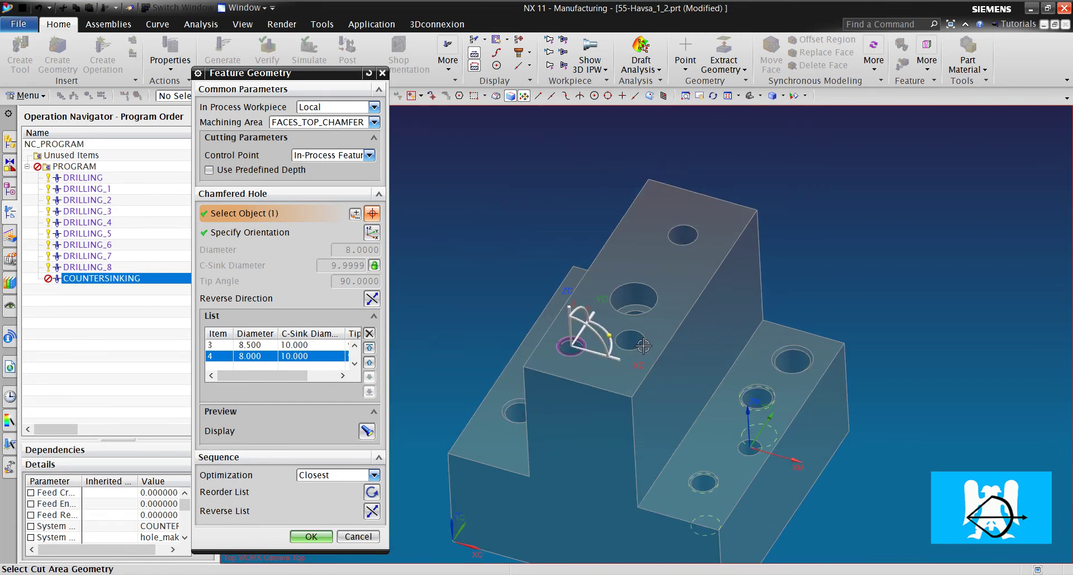
pyautogui.click(312, 536)
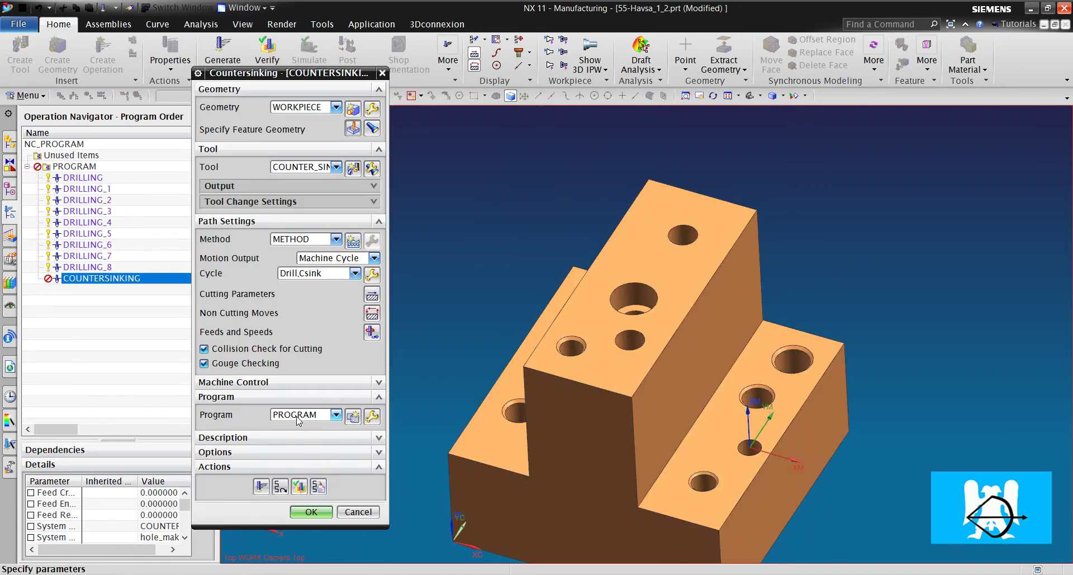
pyautogui.click(261, 486)
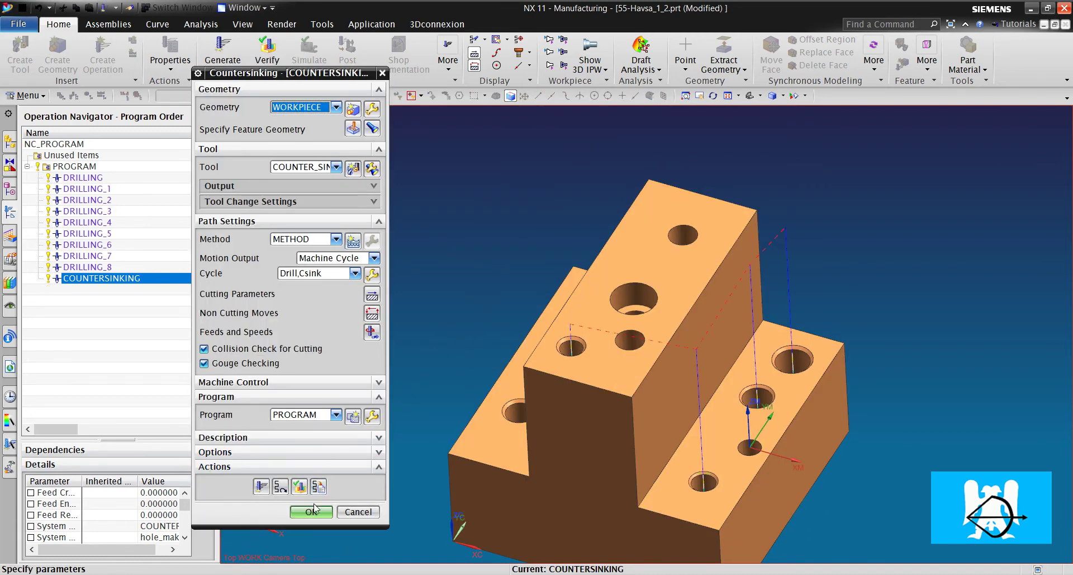
pyautogui.click(311, 511)
# Create a second countersinking operation using the COUNTER_SINK tool and the WORKPIECE geometry.
pyautogui.click(102, 56)
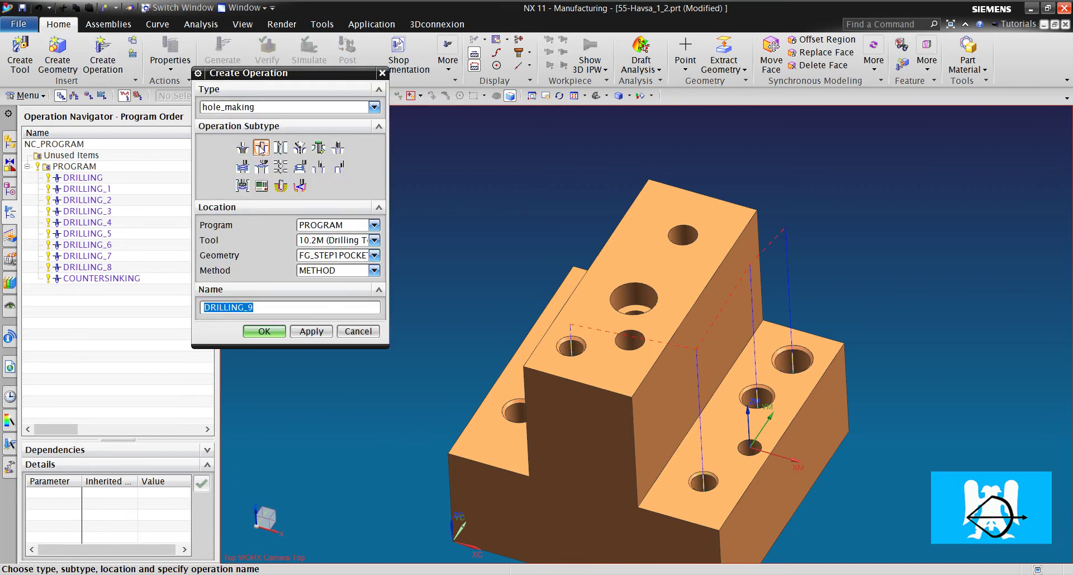
pyautogui.click(300, 148)
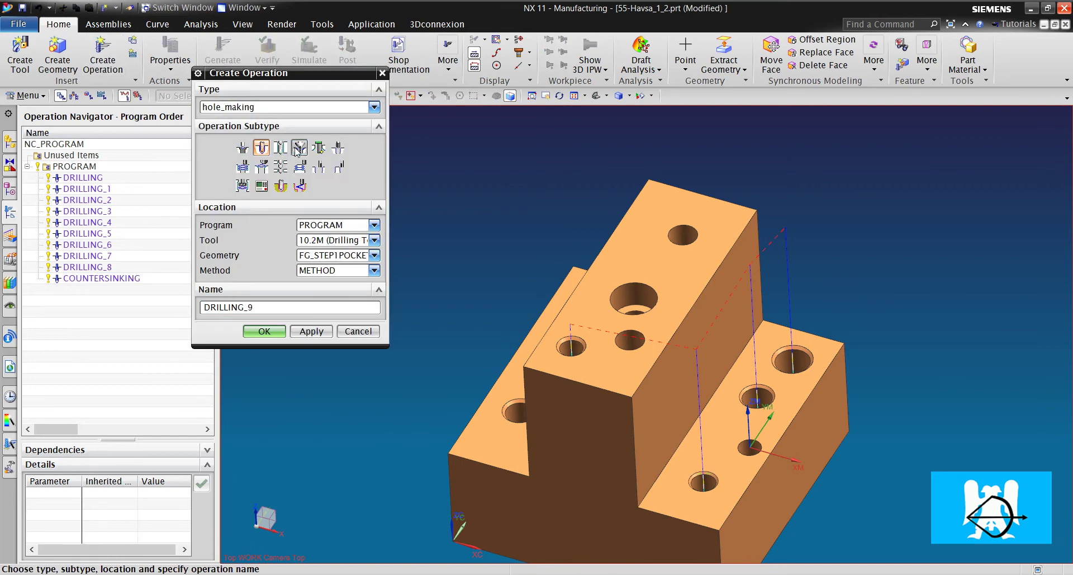
pyautogui.click(331, 240)
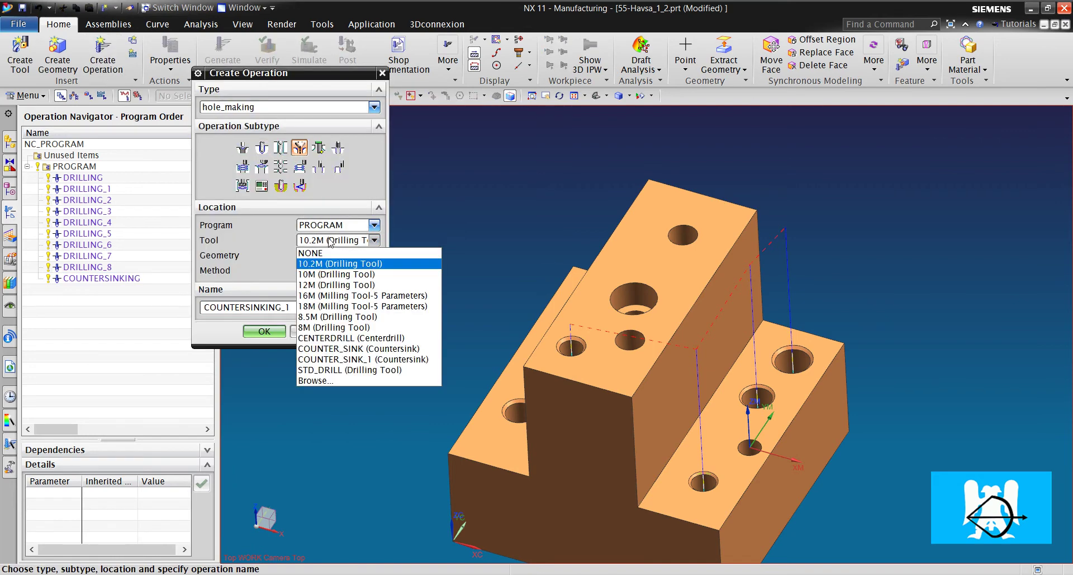
pyautogui.click(361, 348)
pyautogui.click(335, 255)
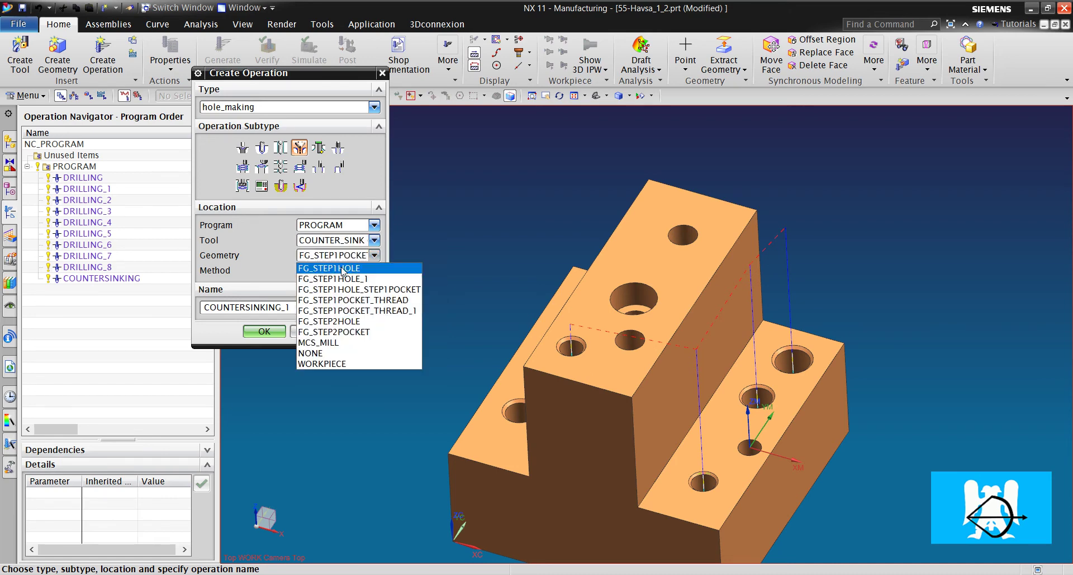
pyautogui.click(342, 366)
pyautogui.click(265, 331)
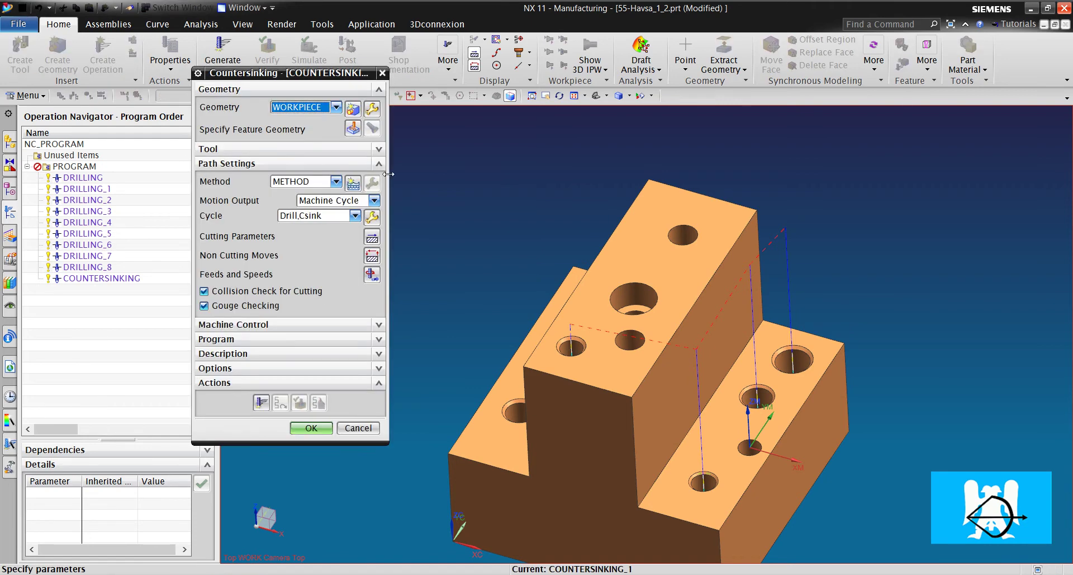
# Select the unchamfered 10 mm hole at the far end of the highest face as the second countersinking operation's feature geometry.
pyautogui.click(356, 125)
pyautogui.scroll(5, 695, 234)
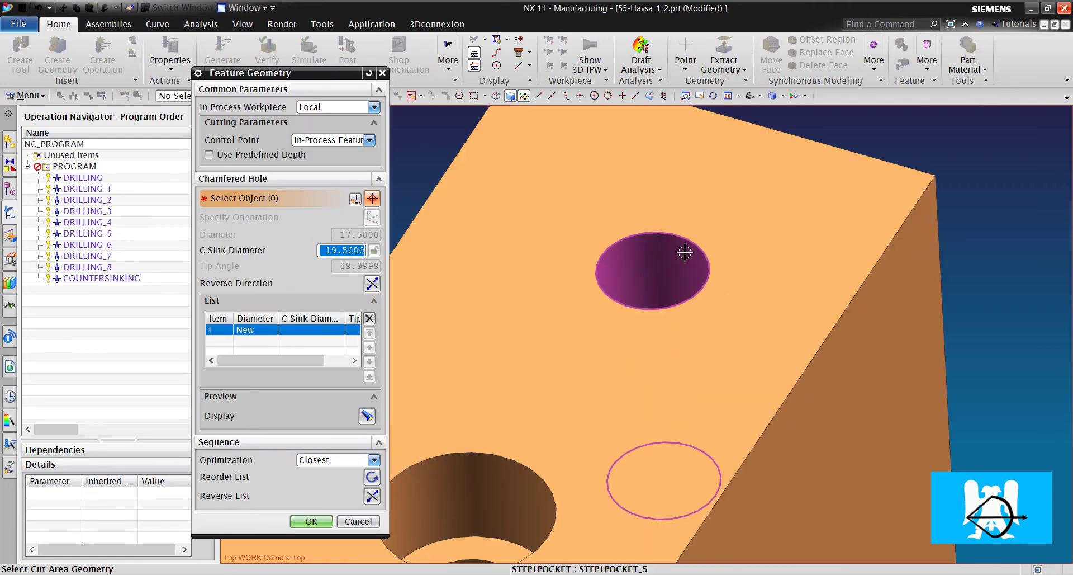
pyautogui.click(681, 246)
pyautogui.scroll(-3, 532, 200)
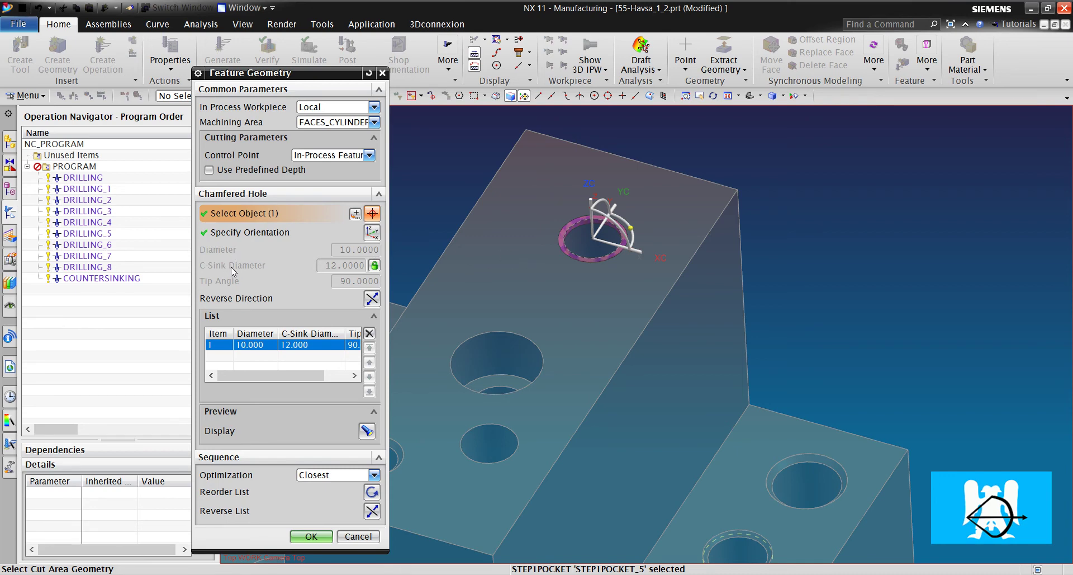
pyautogui.scroll(4, 573, 217)
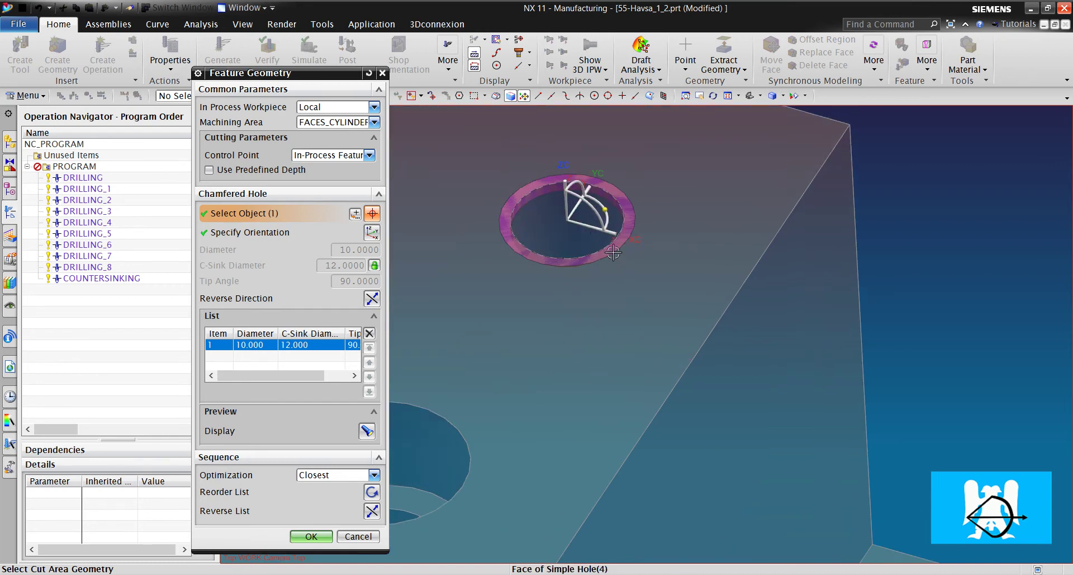
pyautogui.scroll(-1, 573, 216)
# Set the hole's countersink diameter to a user-defined 11.5 mm, generate the tool path and accept the operation.
pyautogui.click(374, 265)
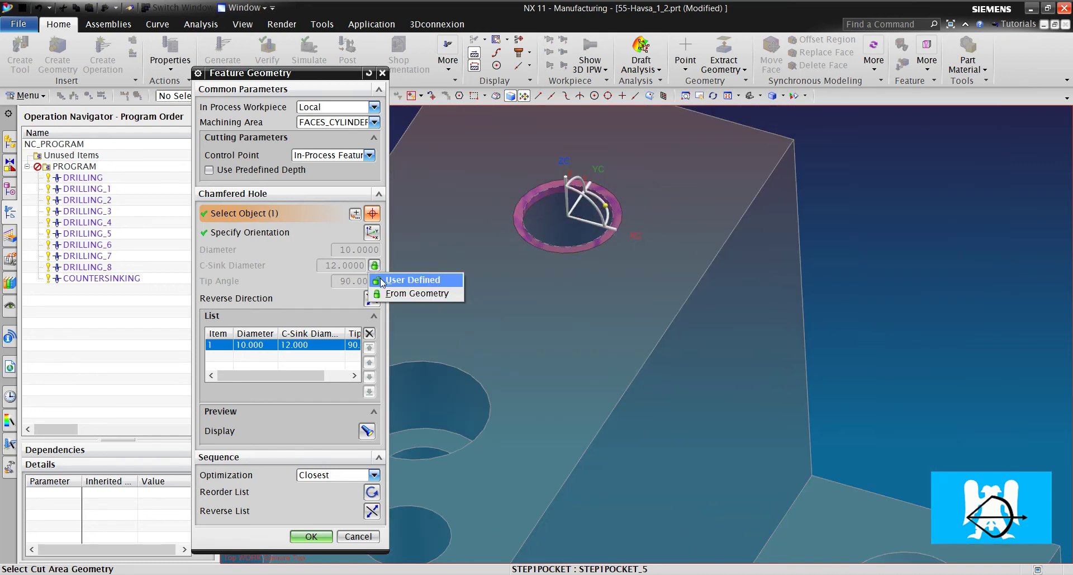
pyautogui.click(380, 279)
pyautogui.write('11')
pyautogui.press('Return')
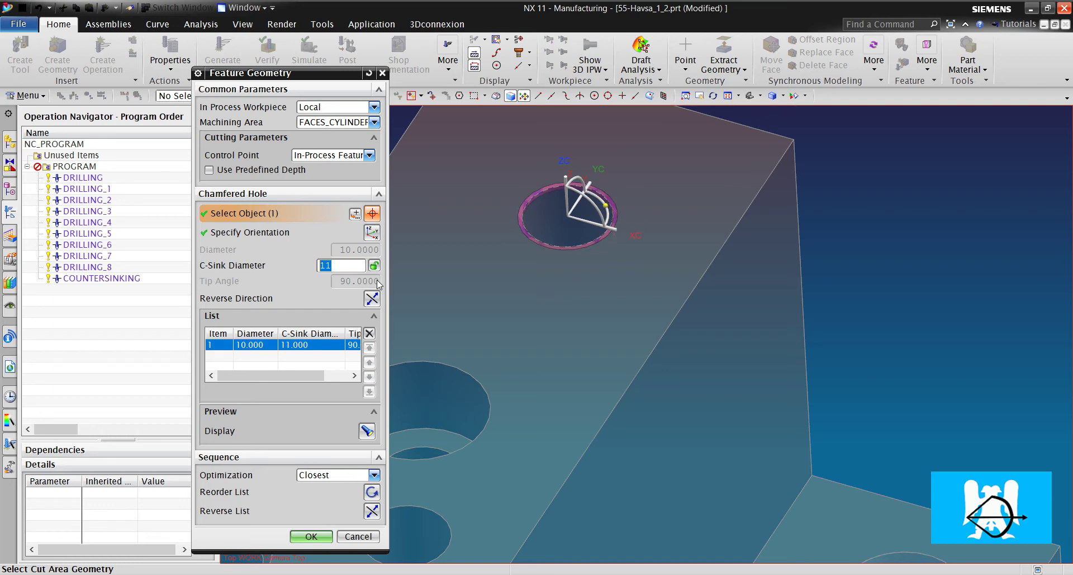
pyautogui.press('Right')
pyautogui.write('.5')
pyautogui.press('Return')
pyautogui.click(310, 537)
pyautogui.click(261, 403)
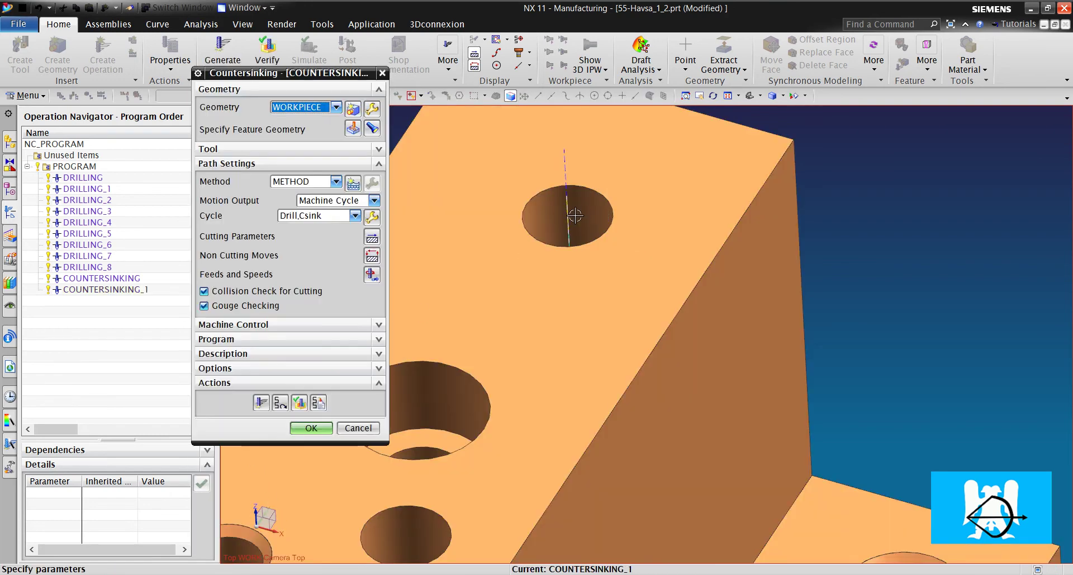
pyautogui.click(311, 428)
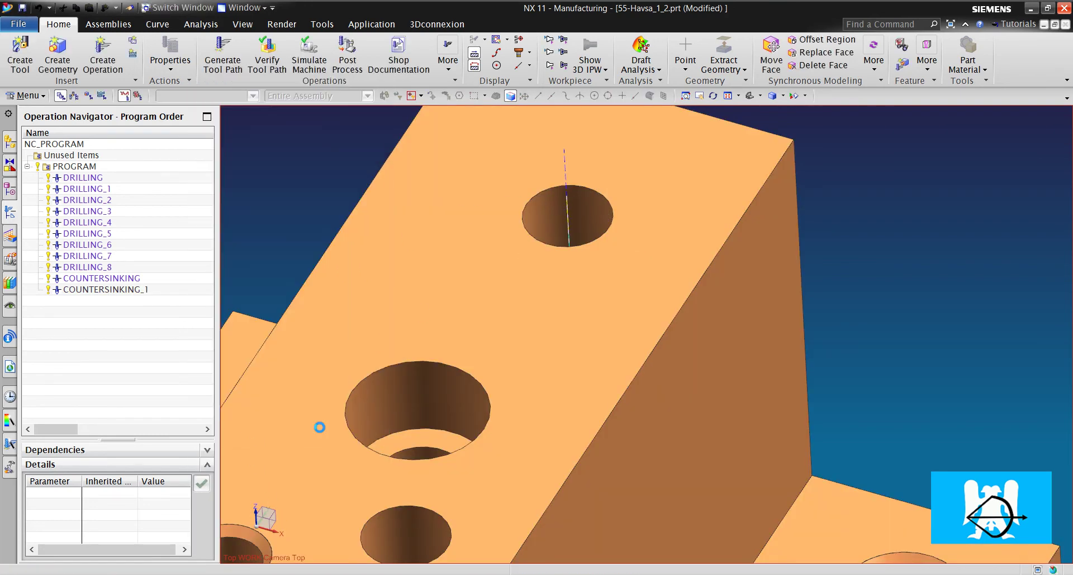
# Create a third countersinking operation using the COUNTER_SINK tool and select the large stepped hole on the highest face as feature geometry.
pyautogui.scroll(-2, 412, 364)
pyautogui.scroll(1, 471, 393)
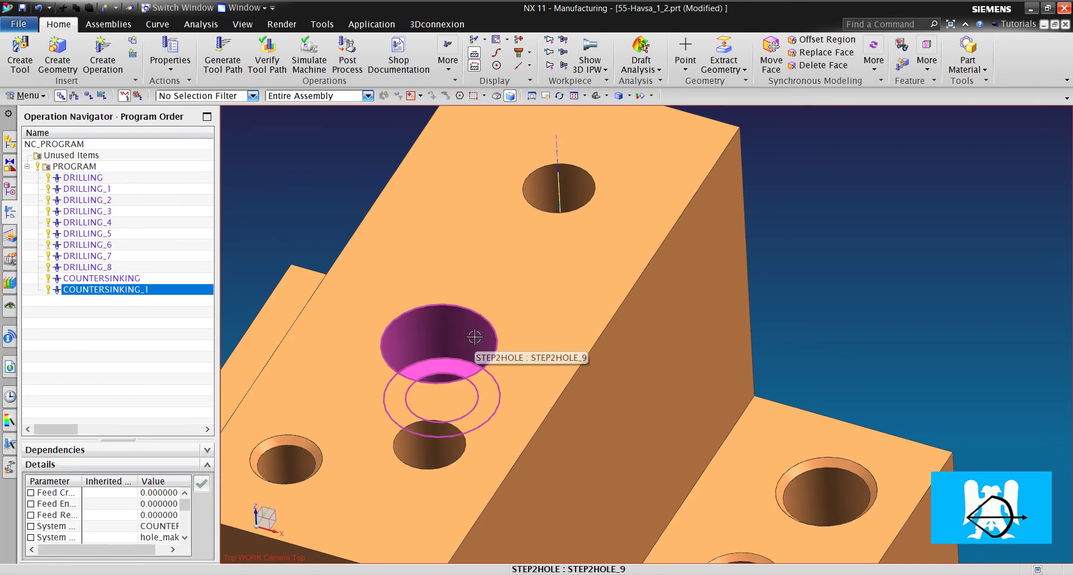
pyautogui.click(121, 73)
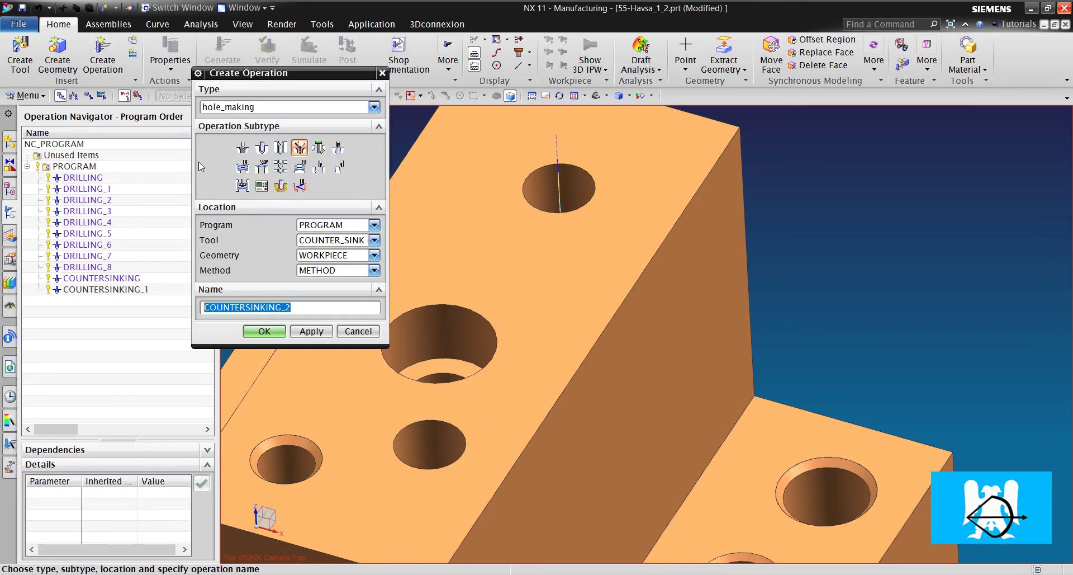
pyautogui.click(265, 331)
pyautogui.click(355, 128)
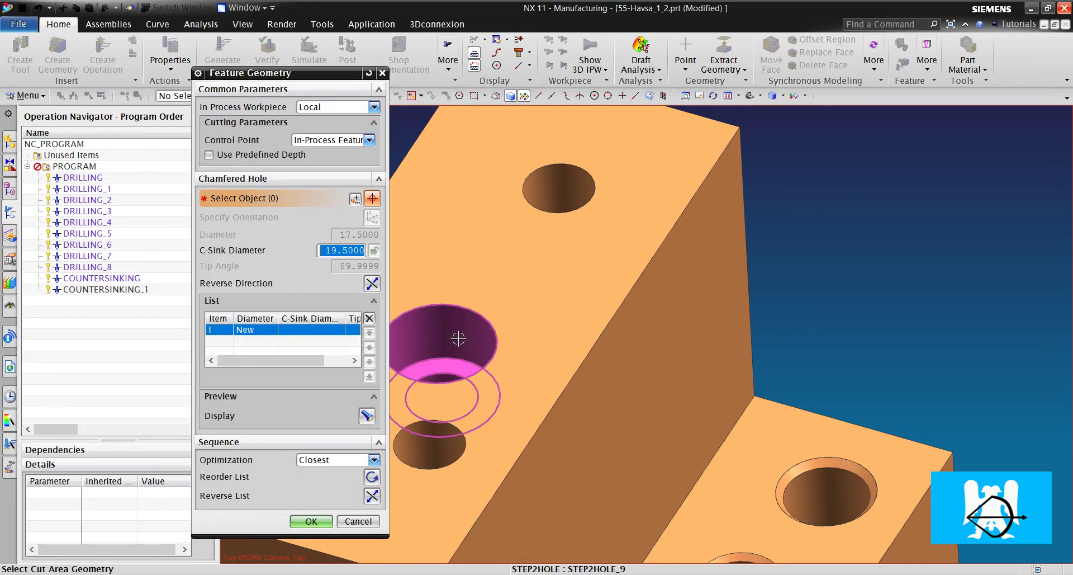
pyautogui.click(462, 331)
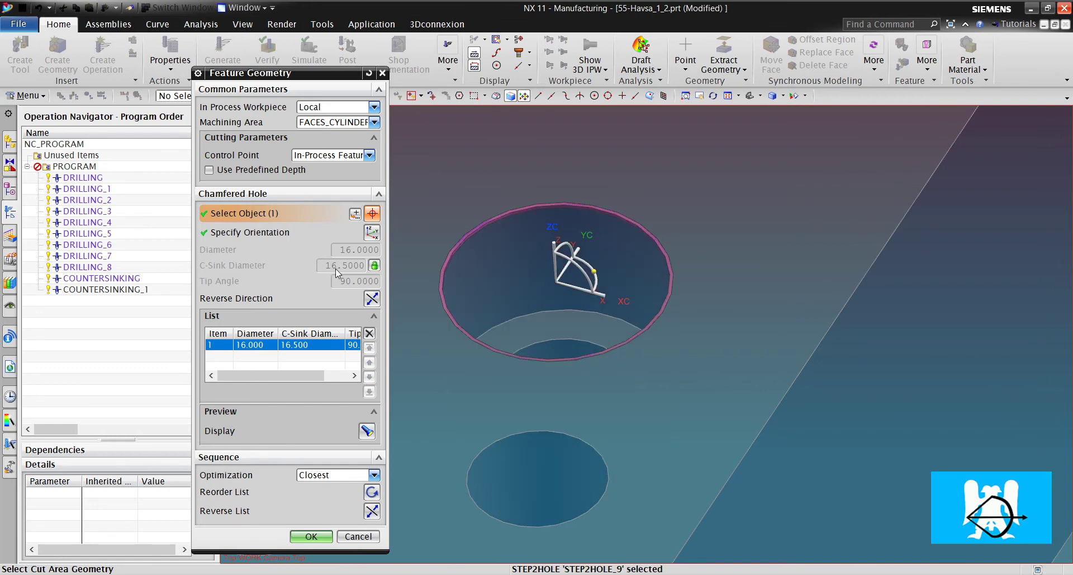
# Set the stepped hole's countersink diameter to a user-defined 17 mm.
pyautogui.click(375, 265)
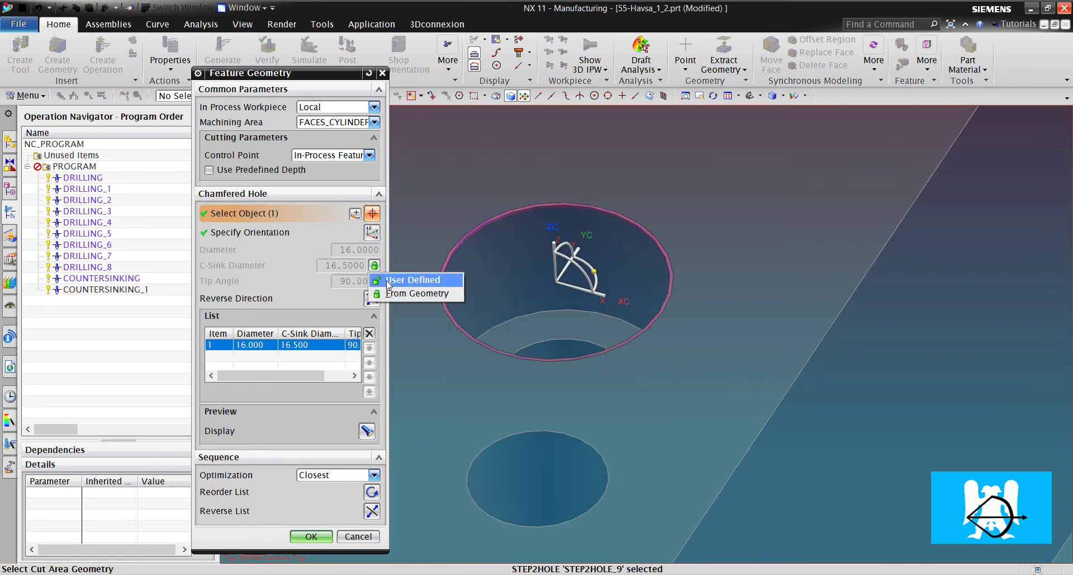
pyautogui.click(389, 282)
pyautogui.write('17')
pyautogui.press('Return')
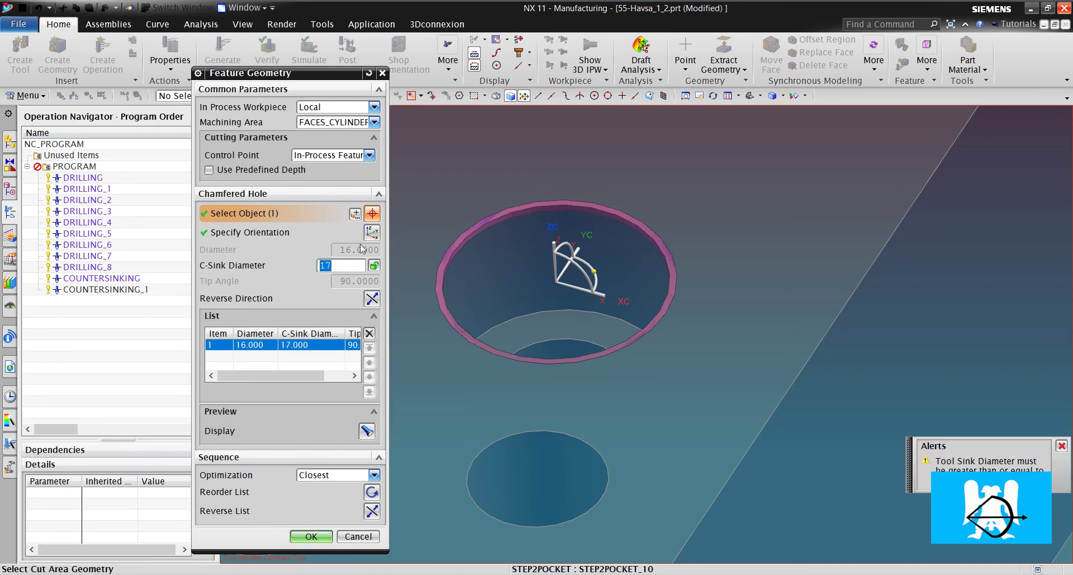
pyautogui.click(311, 537)
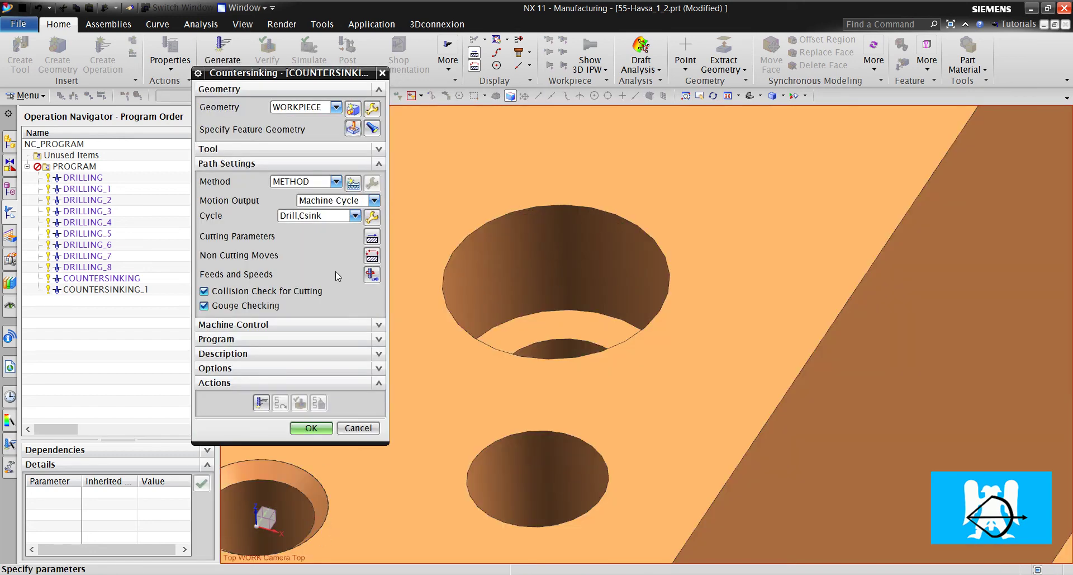
pyautogui.middleClick(348, 132)
pyautogui.click(376, 535)
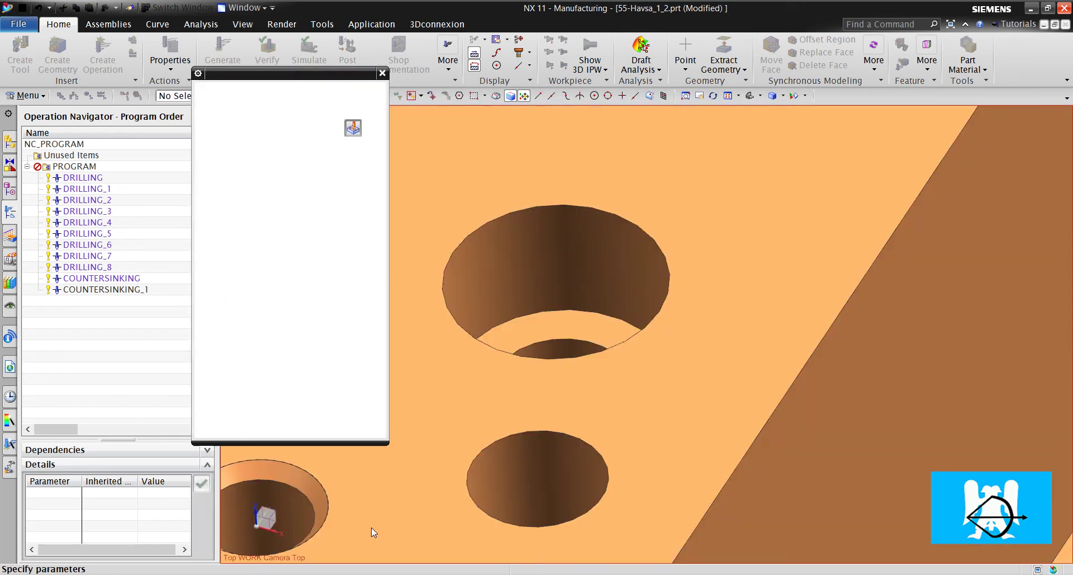
# Switch the third countersinking operation to the 18 mm diameter countersink tool with a 90° included angle, checking the tool dimensions.
pyautogui.click(378, 144)
pyautogui.click(371, 169)
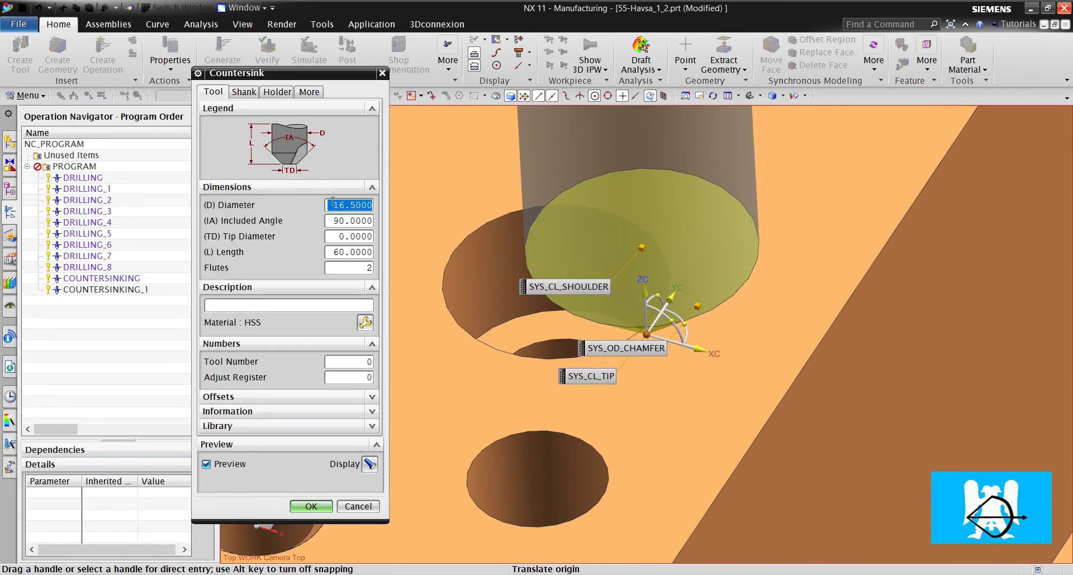
pyautogui.click(358, 506)
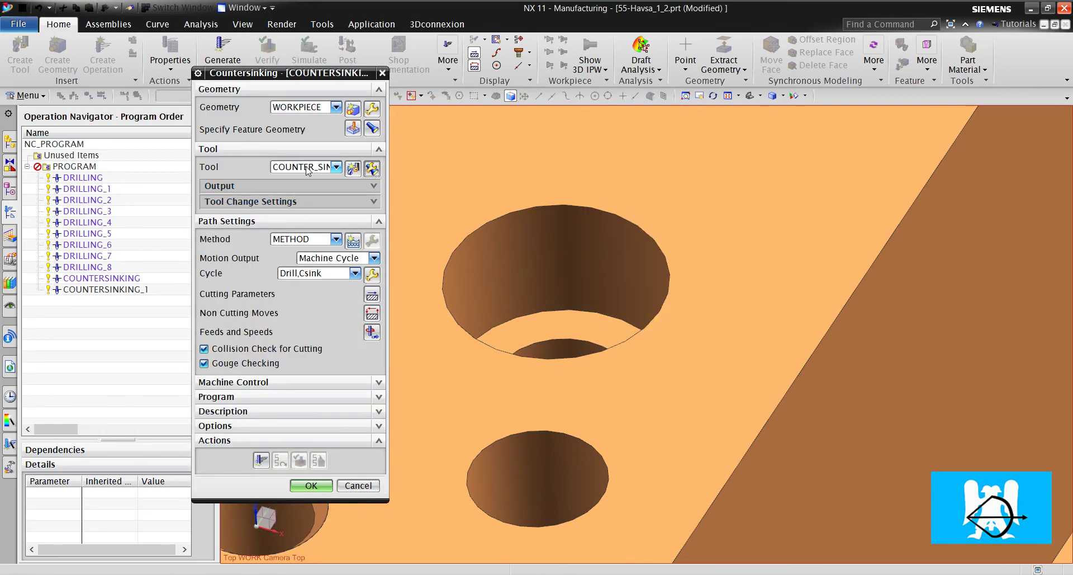
pyautogui.click(310, 167)
pyautogui.click(350, 286)
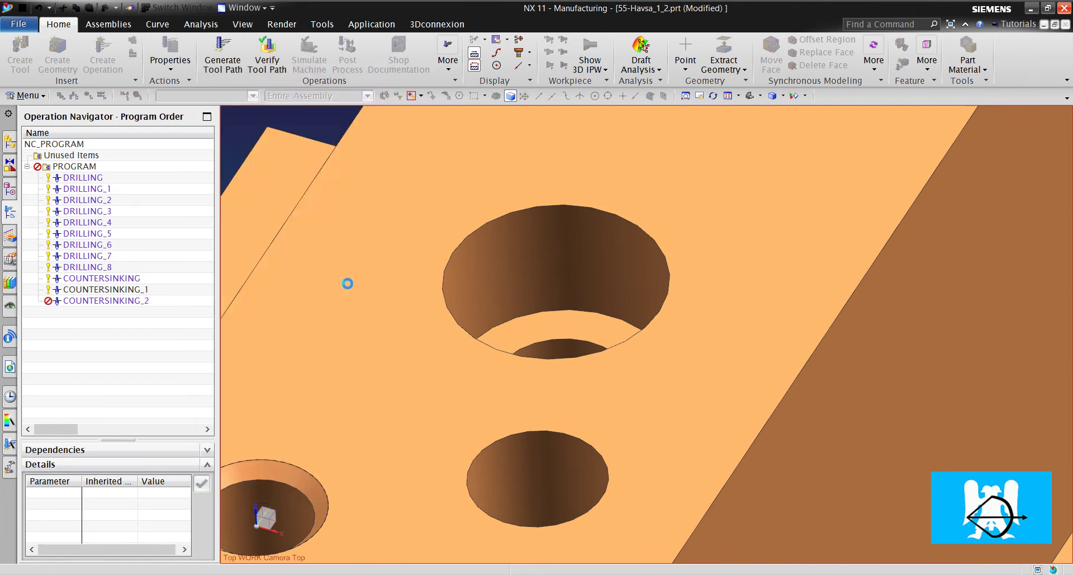
pyautogui.click(372, 168)
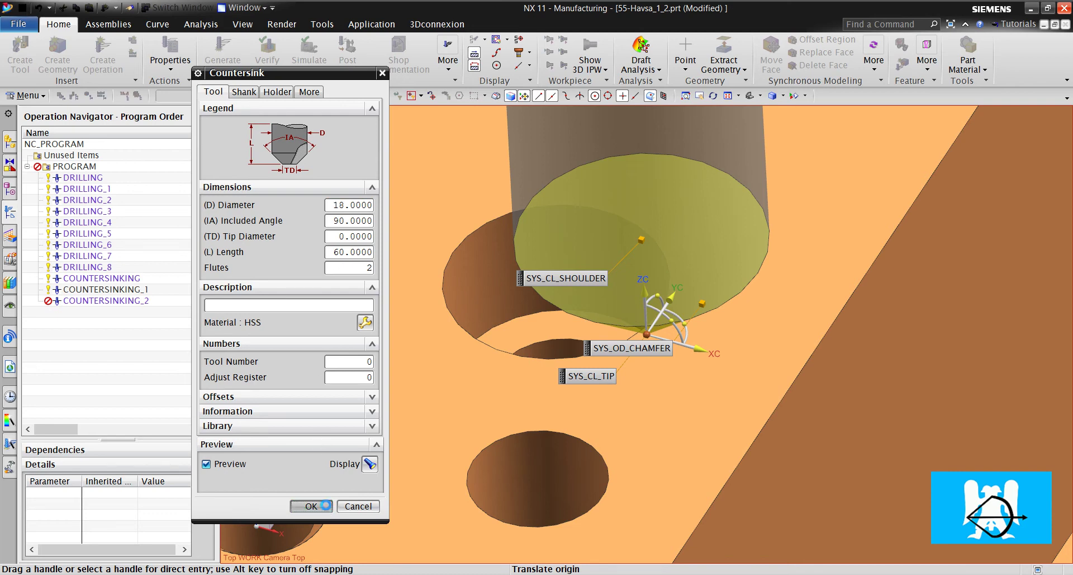
pyautogui.click(311, 506)
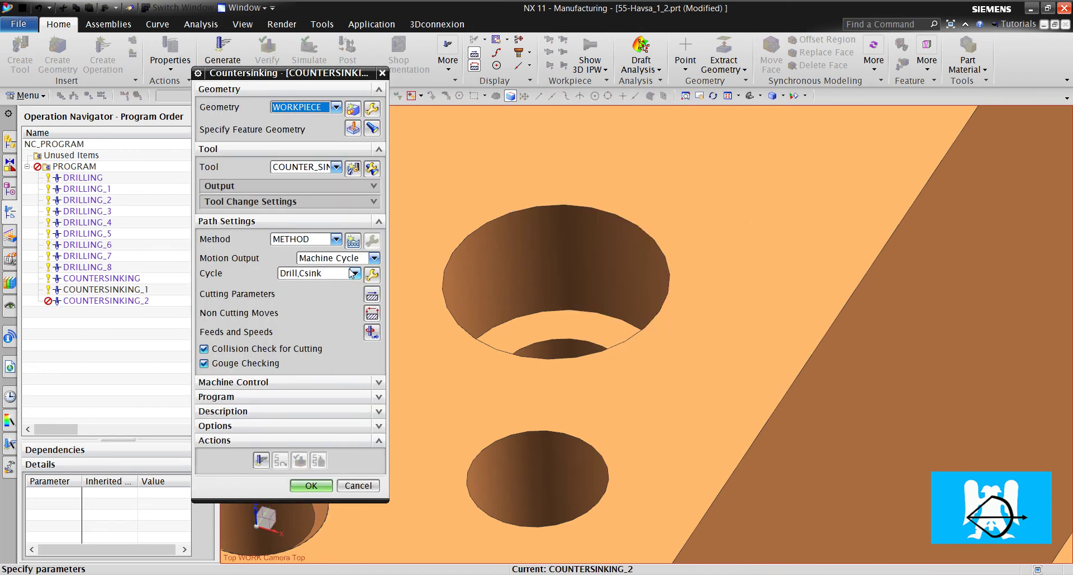
# Set the stepped hole's countersink diameter to 17.5 mm, generate the tool path and accept the operation.
pyautogui.click(352, 131)
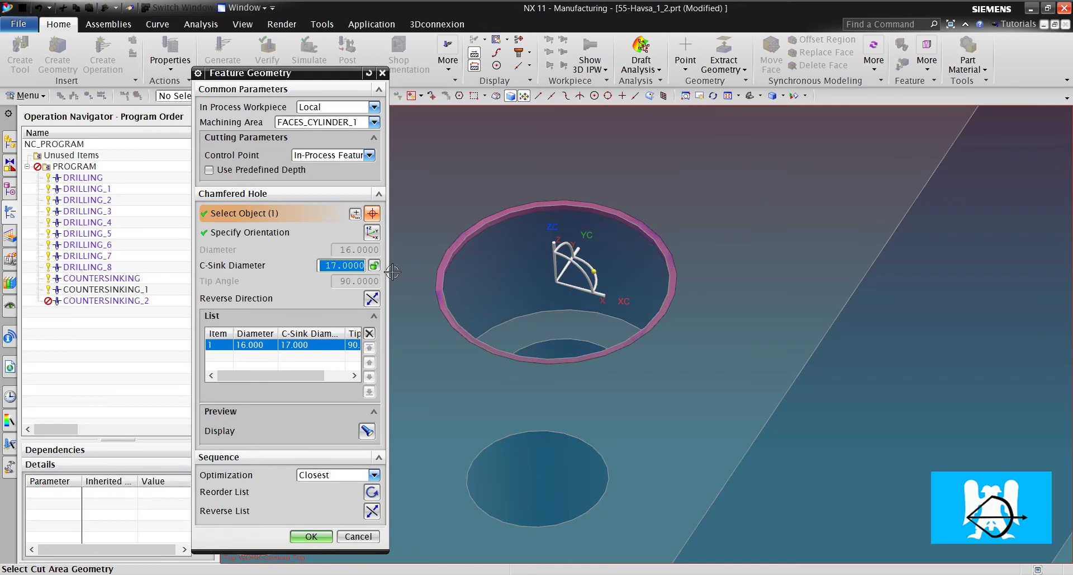
pyautogui.write('18')
pyautogui.press('Return')
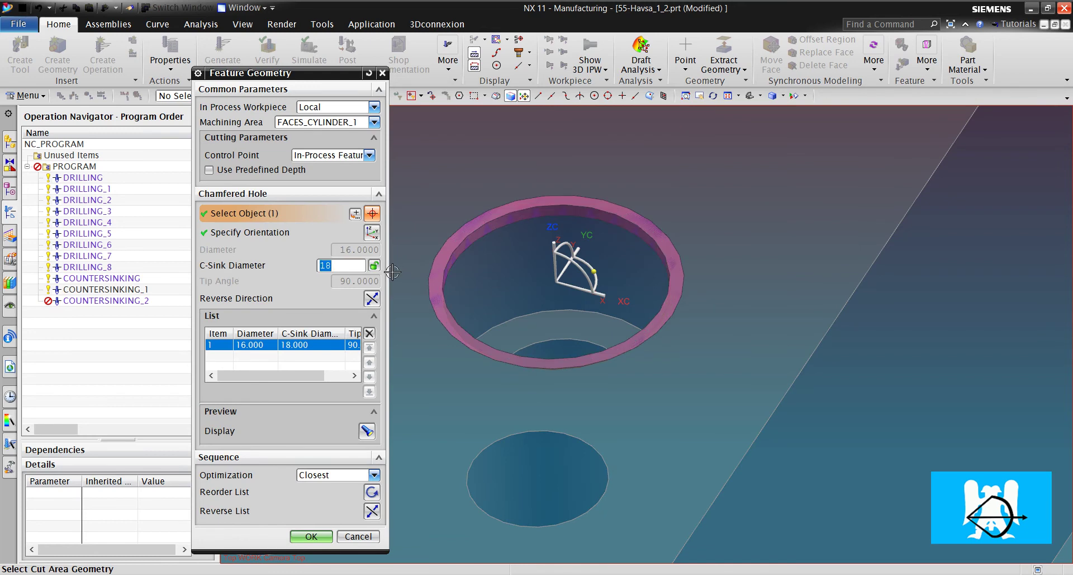
pyautogui.write('17.5')
pyautogui.click(311, 536)
pyautogui.click(262, 458)
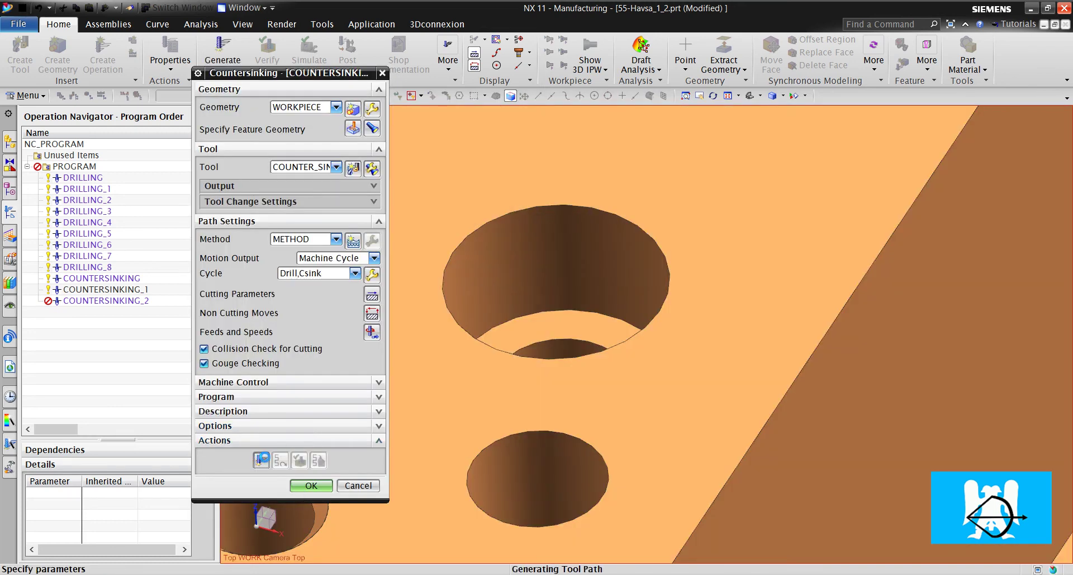
pyautogui.click(309, 488)
# Start a 3D dynamic tool path verification of the whole PROGRAM group.
pyautogui.scroll(5, 676, 277)
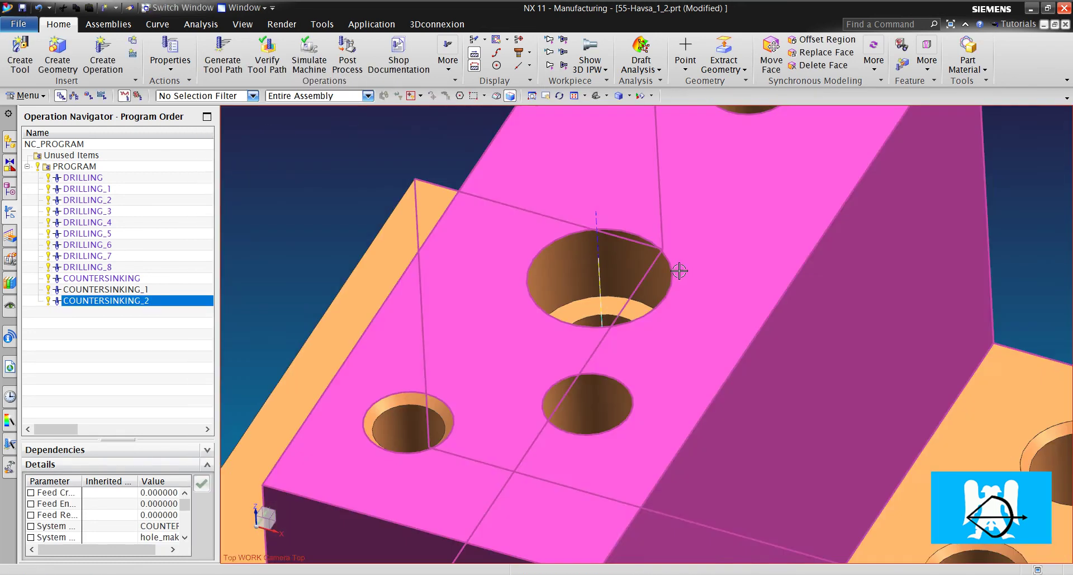
pyautogui.click(90, 168)
pyautogui.click(268, 55)
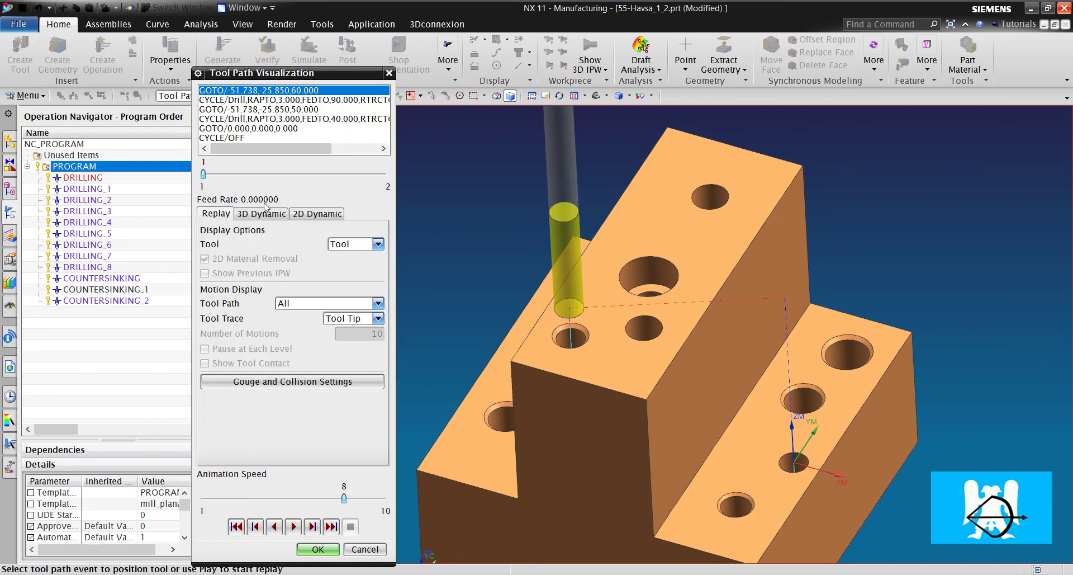
pyautogui.click(261, 214)
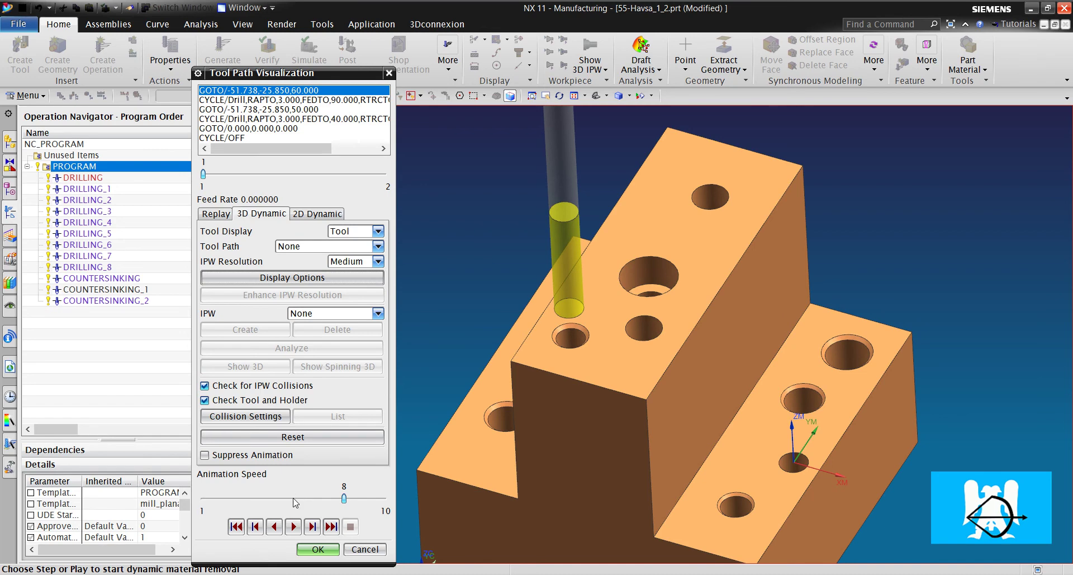
pyautogui.click(294, 526)
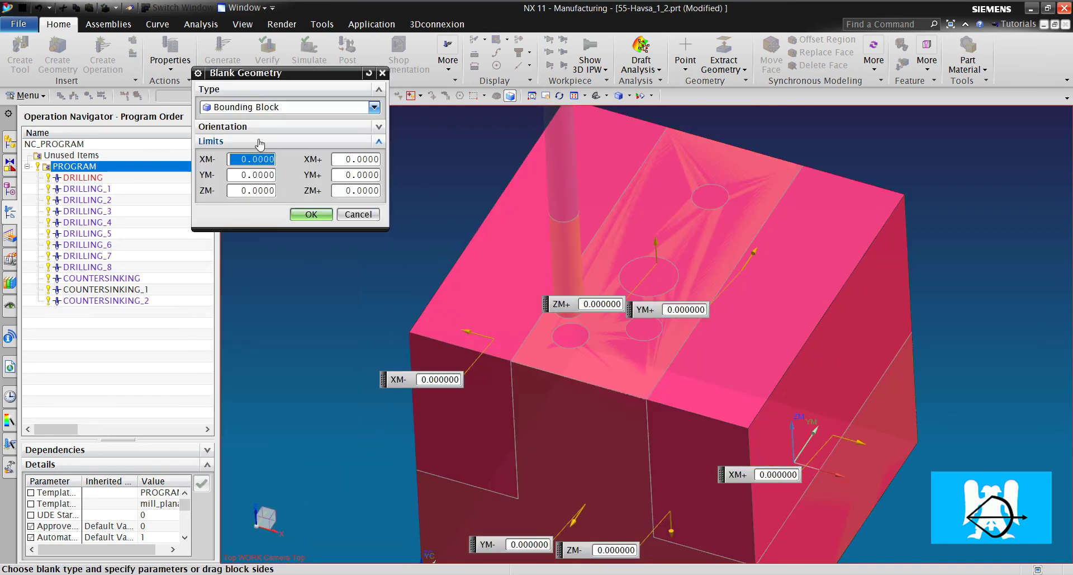
# Define the simulation blank as a Part Outline with a specified vector along the block's length and run the 3D simulation.
pyautogui.click(258, 110)
pyautogui.click(266, 154)
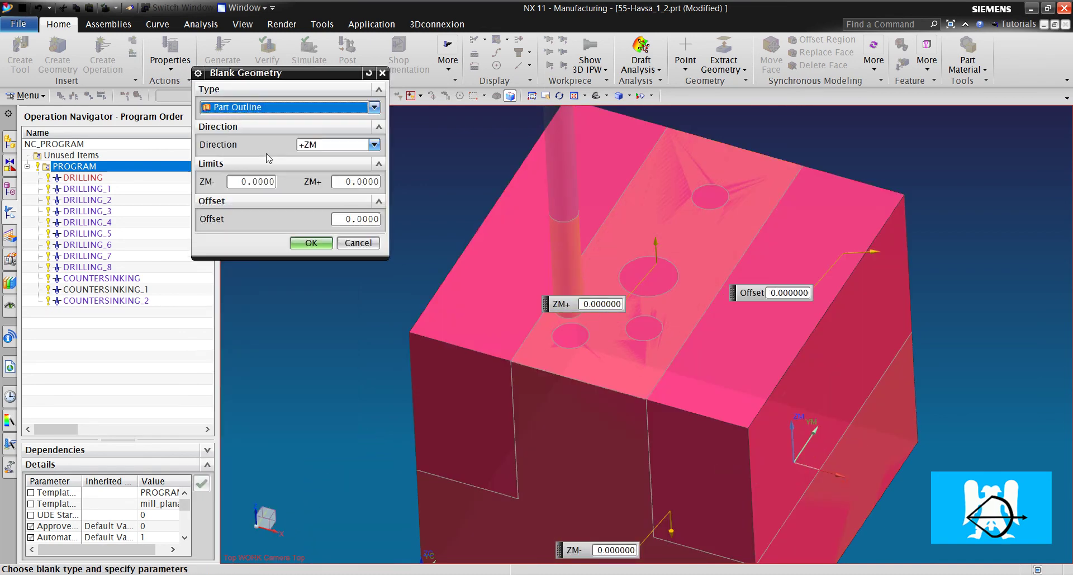
pyautogui.click(317, 146)
pyautogui.click(330, 173)
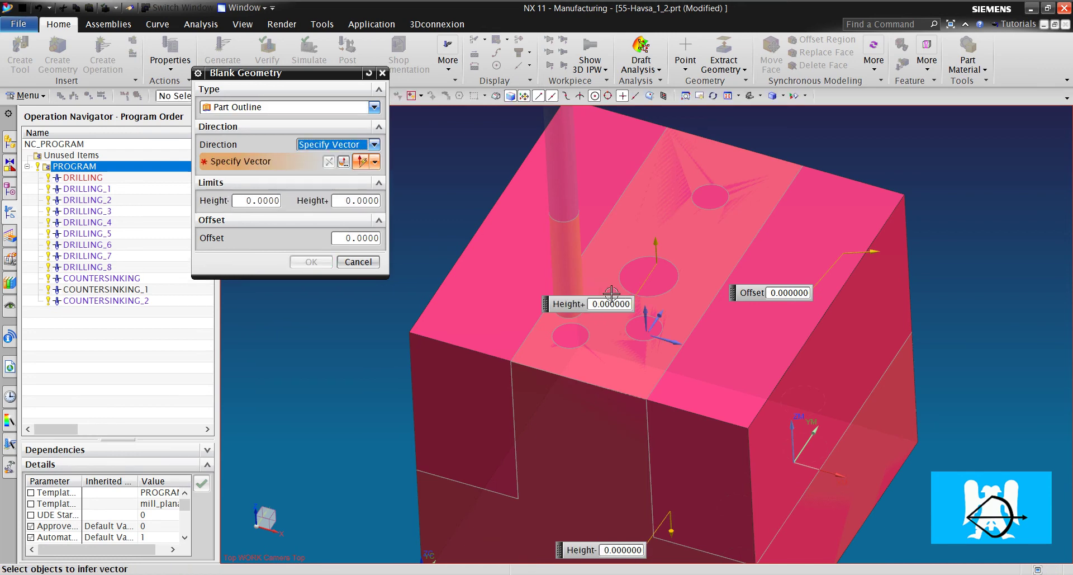
pyautogui.click(654, 310)
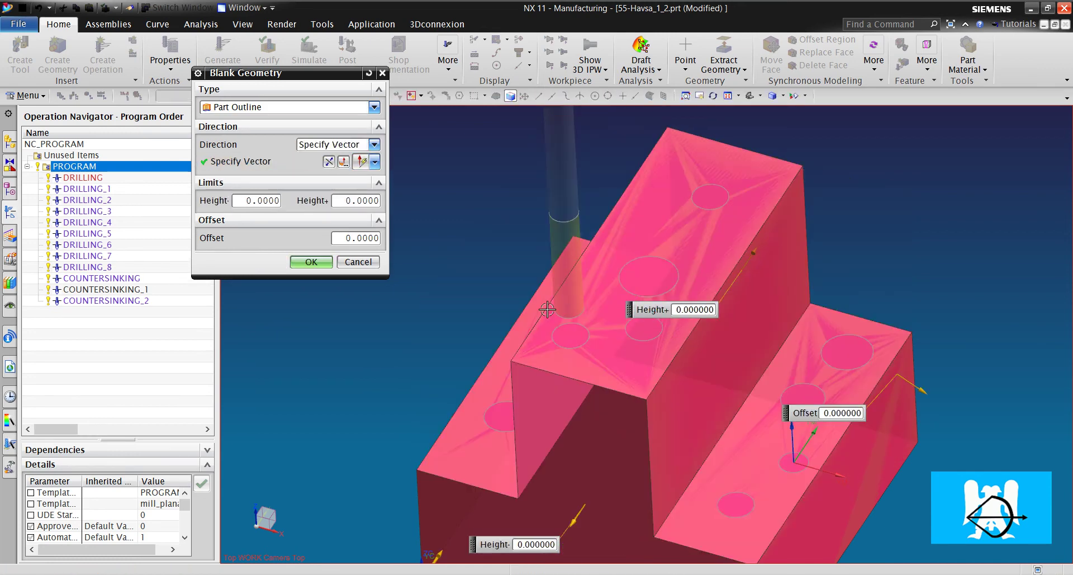
pyautogui.click(306, 260)
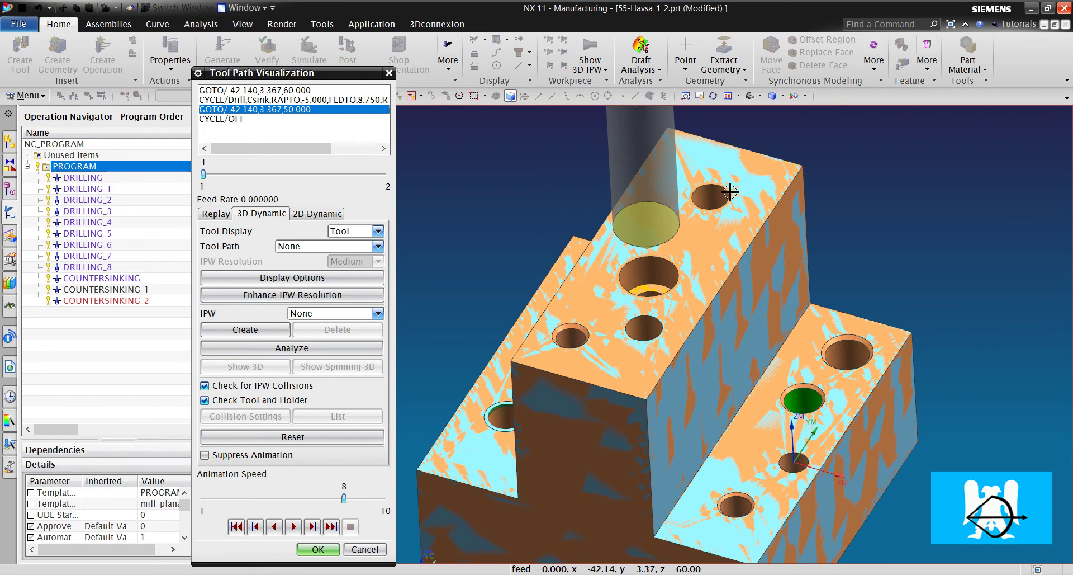
# Inspect the 3D simulation result, run the PROGRAM group's 2D dynamic simulation with the part-outline blank, and close the verification.
pyautogui.scroll(2, 697, 186)
pyautogui.scroll(-5, 749, 196)
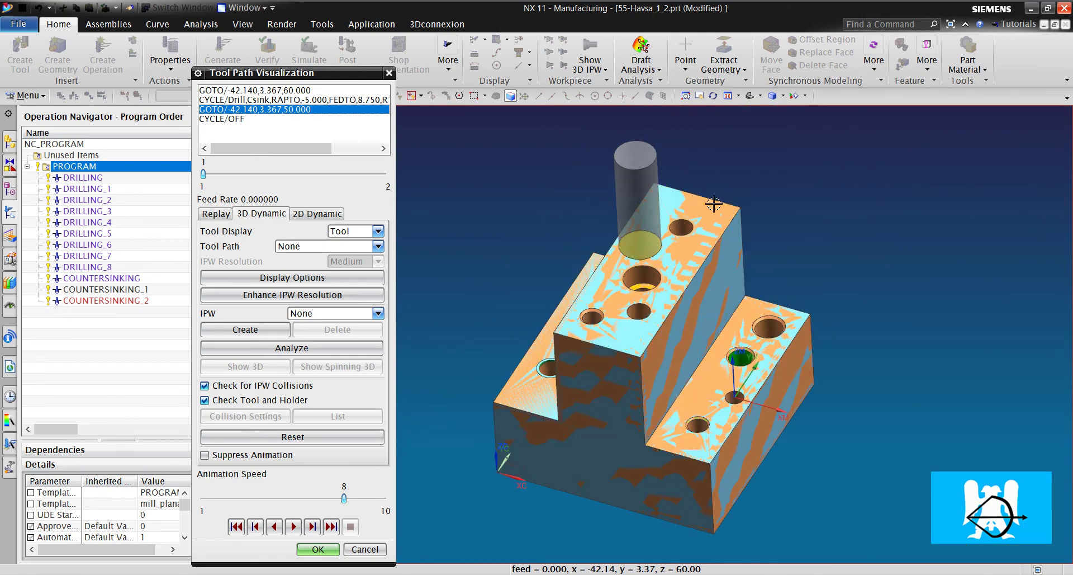
pyautogui.scroll(6, 671, 197)
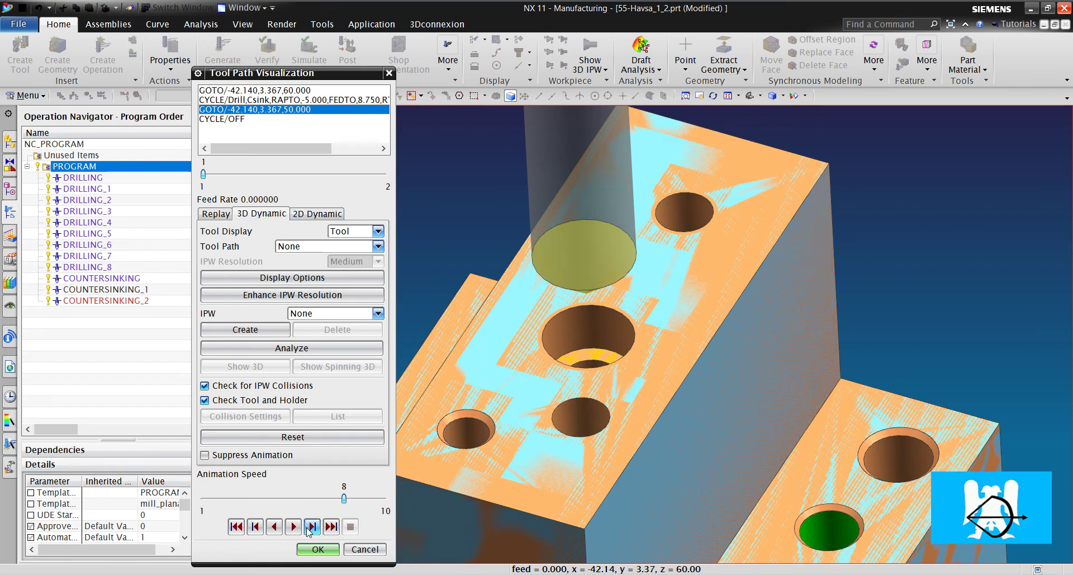
pyautogui.click(331, 214)
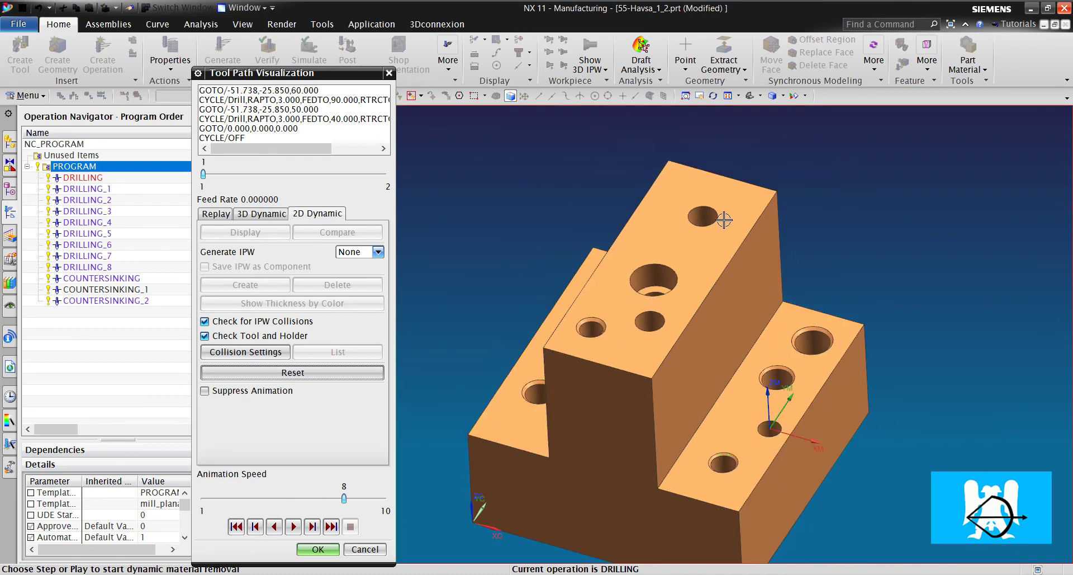
pyautogui.moveTo(708, 278)
pyautogui.mouseDown(button='middle')
pyautogui.moveTo(710, 299)
pyautogui.moveTo(708, 291)
pyautogui.mouseUp(button='middle')
pyautogui.scroll(3, 671, 307)
pyautogui.click(312, 526)
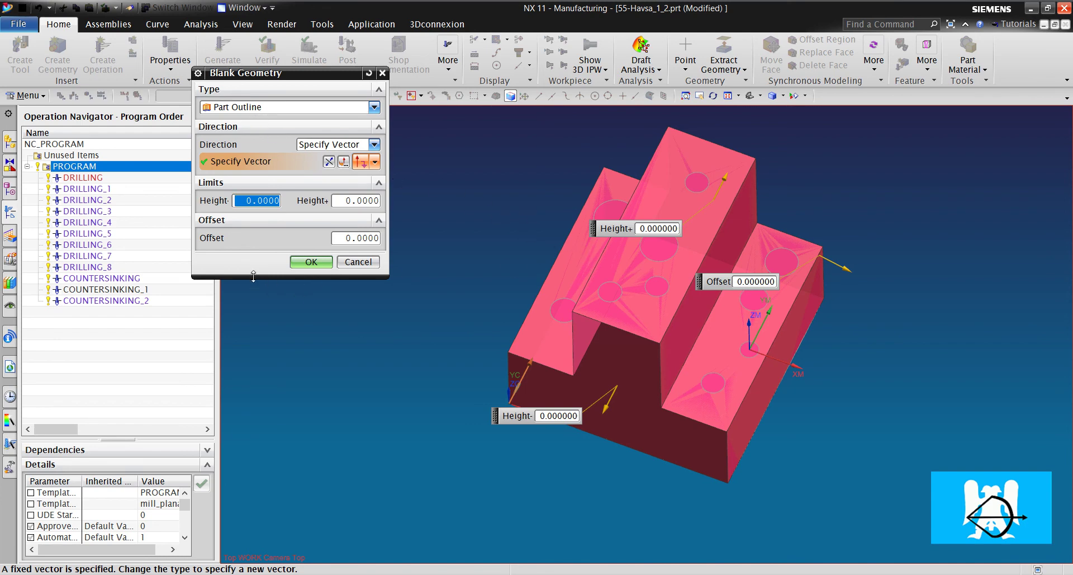
pyautogui.click(311, 263)
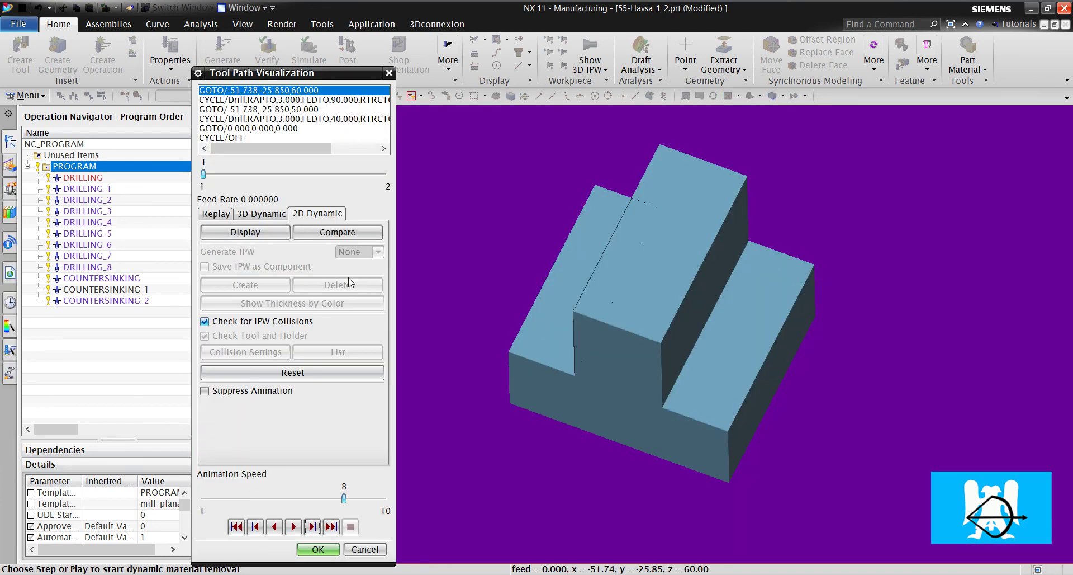
pyautogui.click(293, 526)
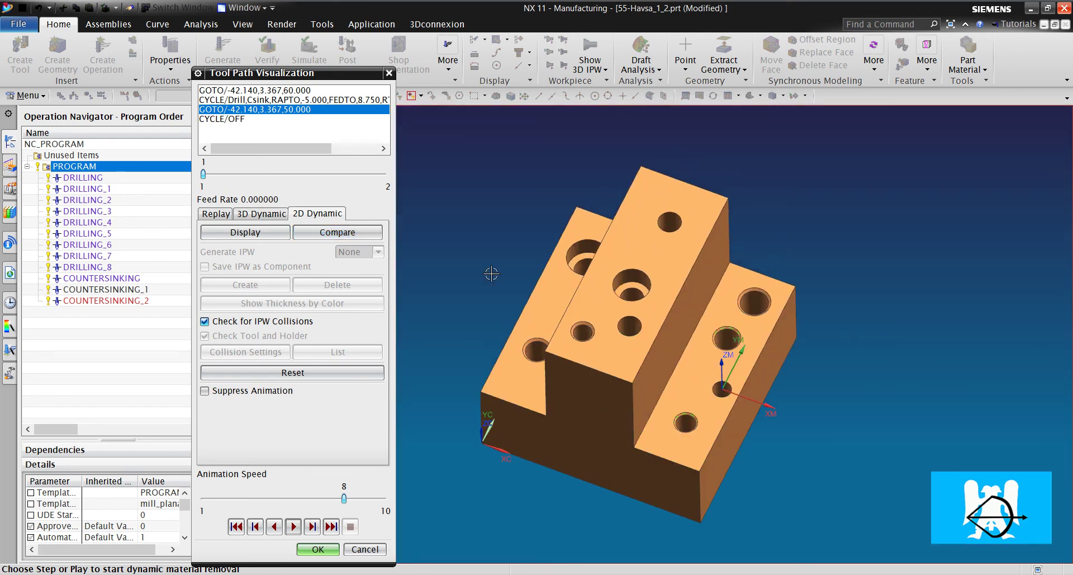
pyautogui.click(317, 549)
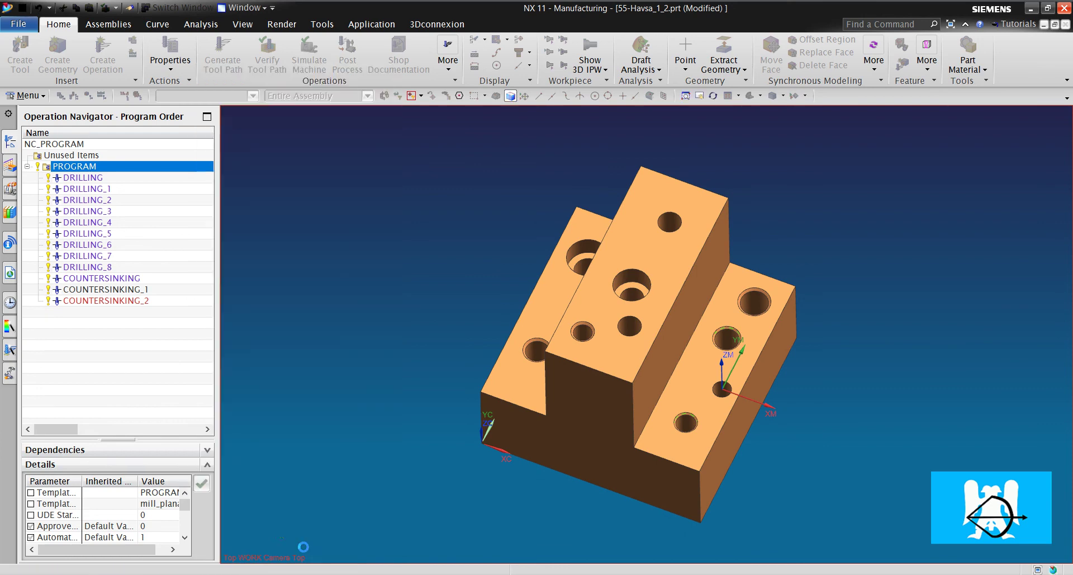
pyautogui.click(118, 347)
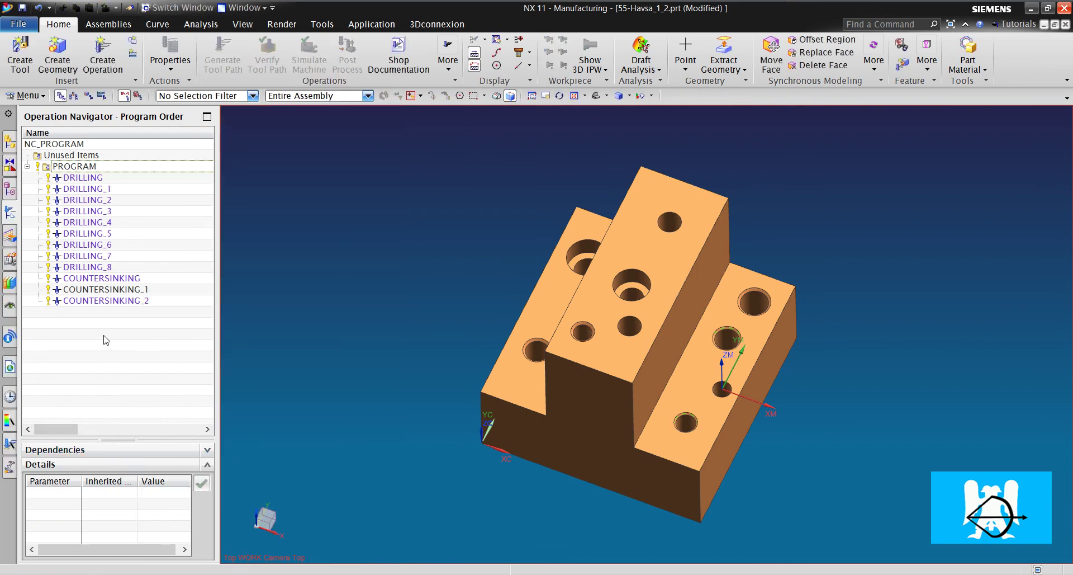